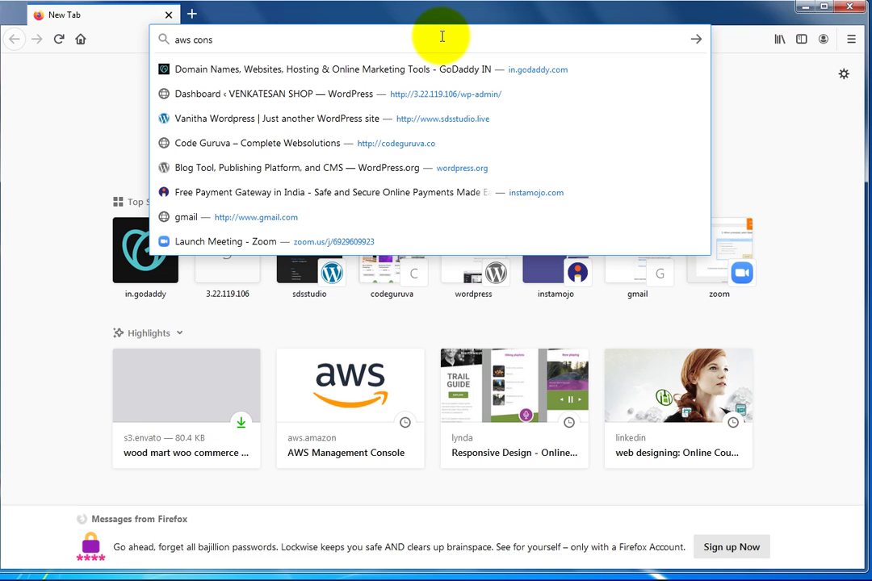
# - Search the web for "aws console" and open the AWS Management Console sign-in page
pyautogui.press('Return')
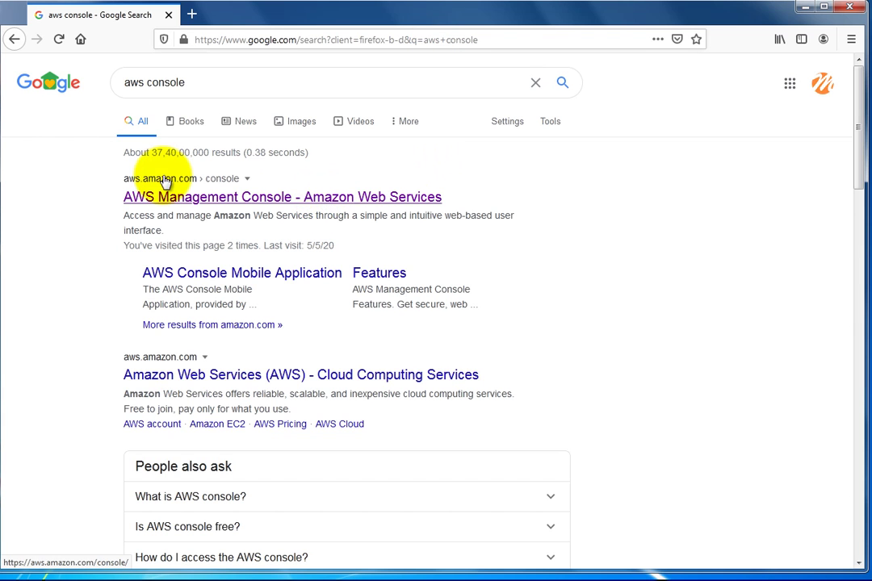
pyautogui.click(198, 206)
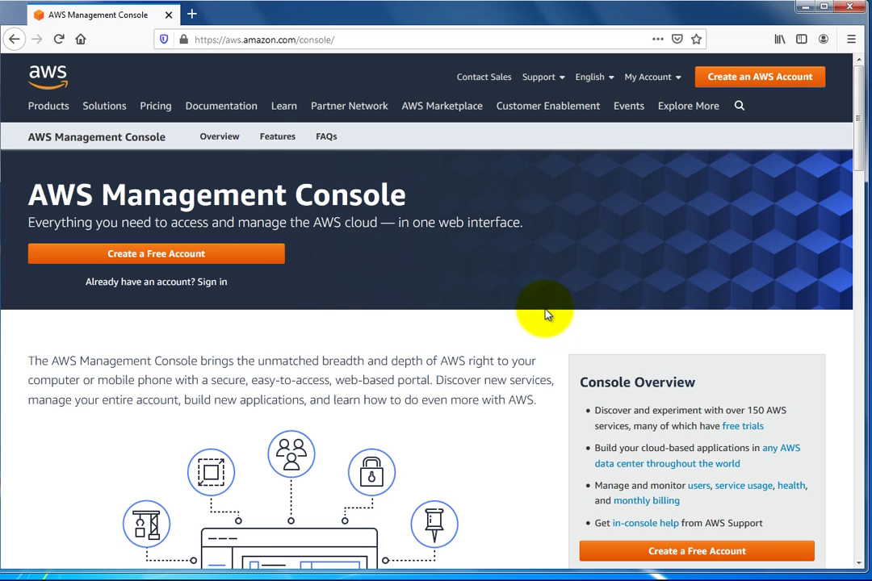
pyautogui.click(207, 287)
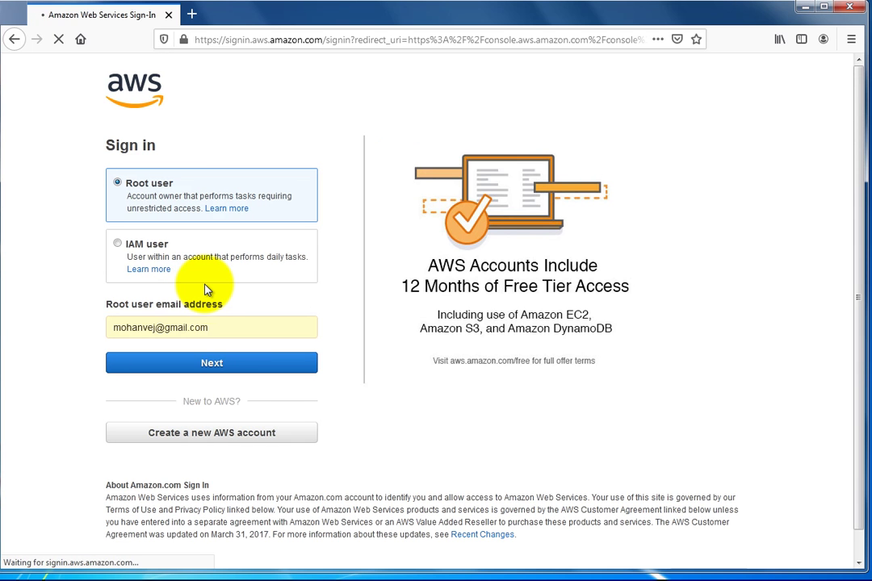
# - Sign in to AWS as the root user, filling in the account password from the saved login
pyautogui.click(214, 365)
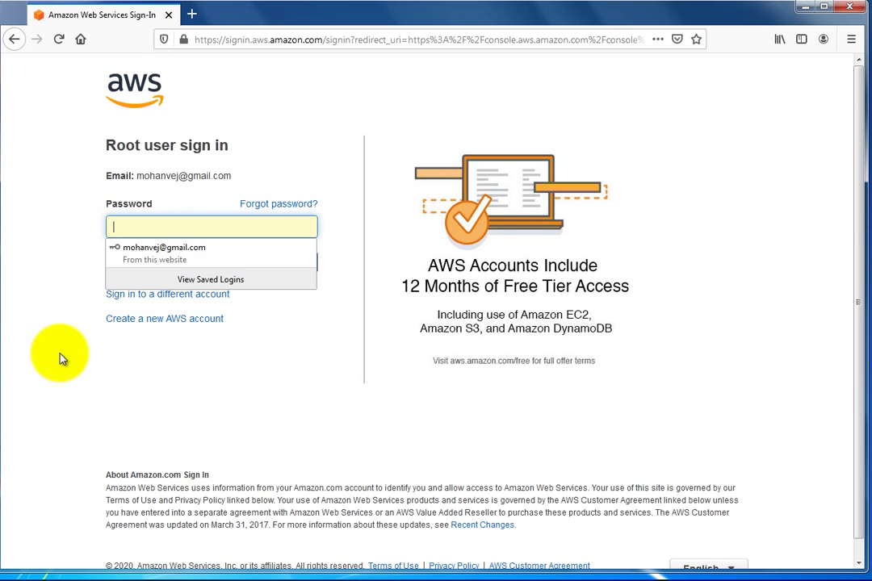
pyautogui.click(170, 252)
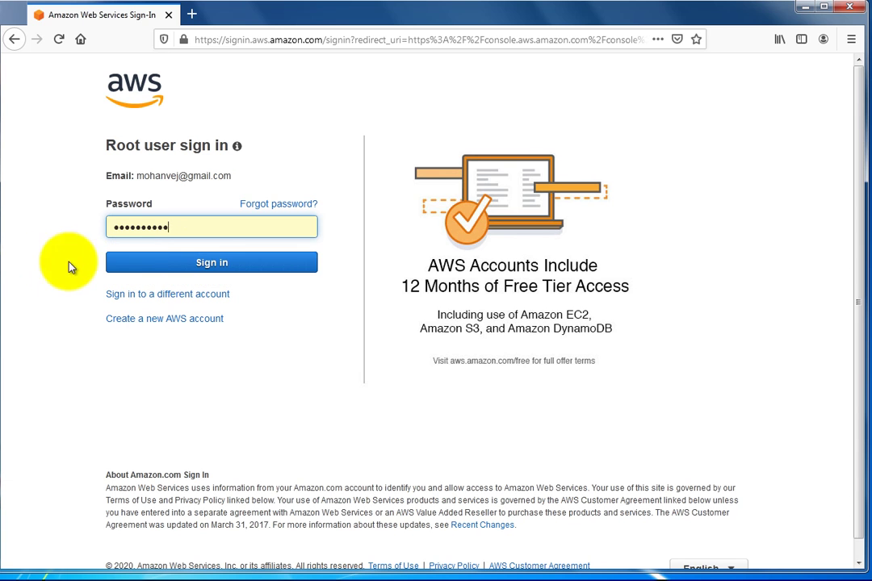
pyautogui.click(205, 271)
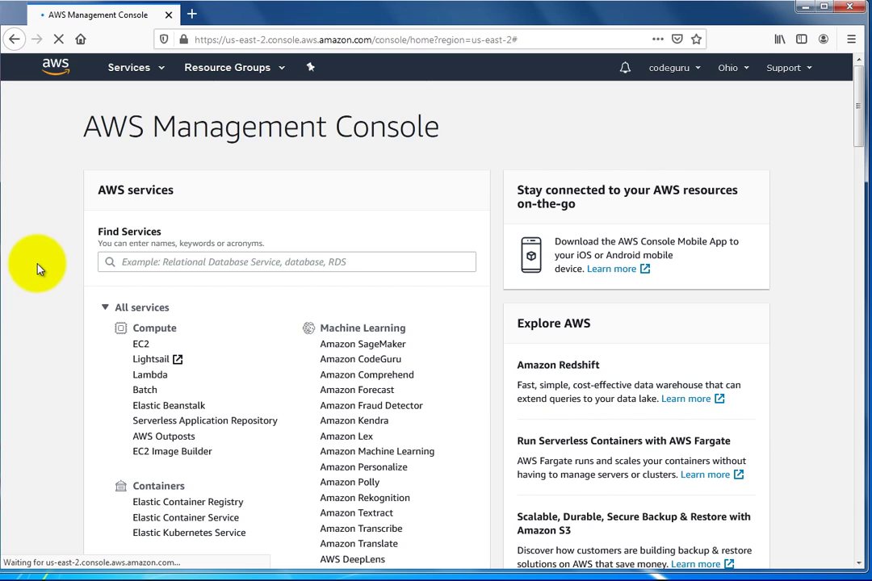
# - Open the EC2 service and start launching a new instance without a template
pyautogui.scroll(-3, 37, 268)
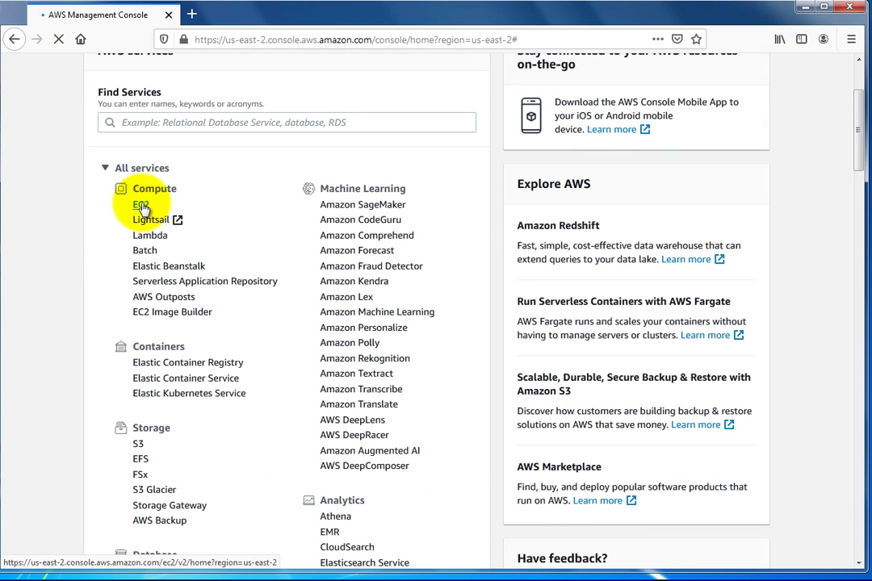
pyautogui.click(139, 210)
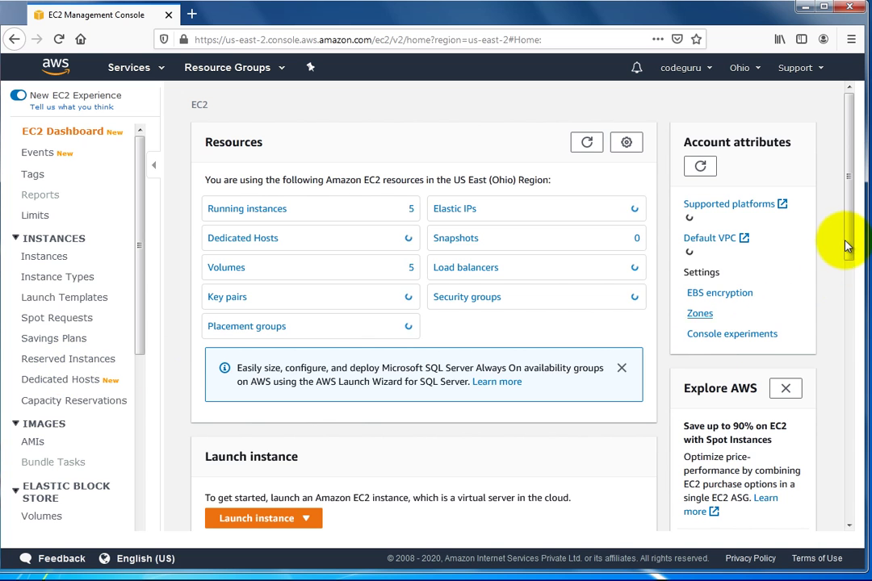
pyautogui.moveTo(849, 202); pyautogui.dragTo(852, 305)
pyautogui.moveTo(312, 205); pyautogui.dragTo(204, 202)
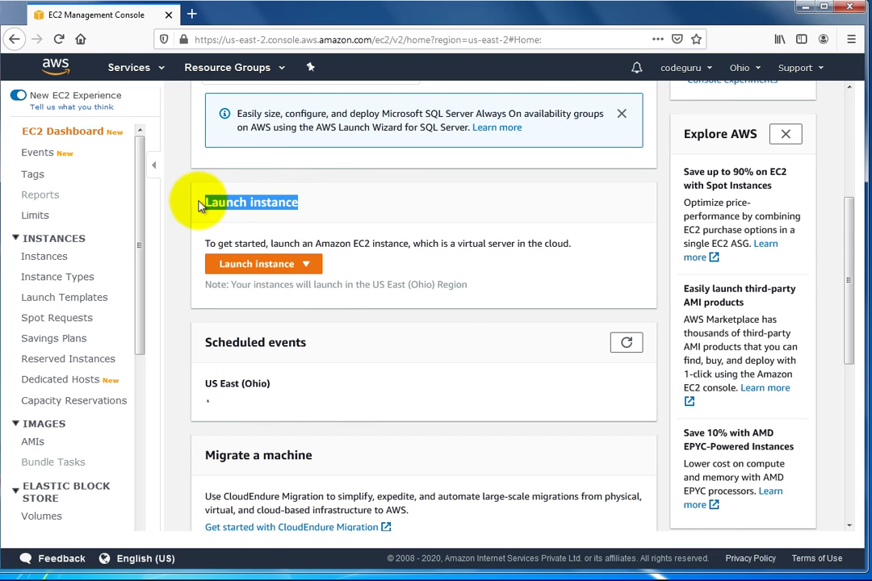
pyautogui.click(310, 268)
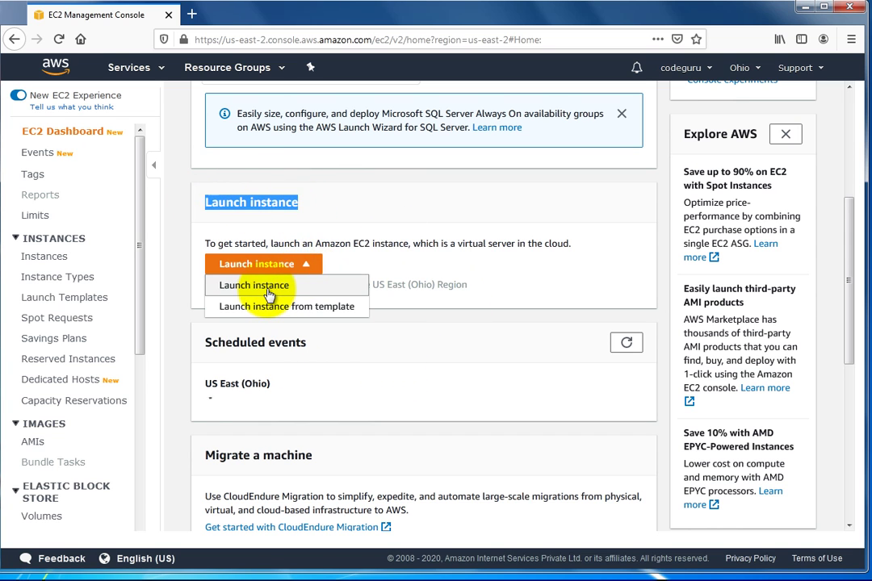
pyautogui.click(269, 294)
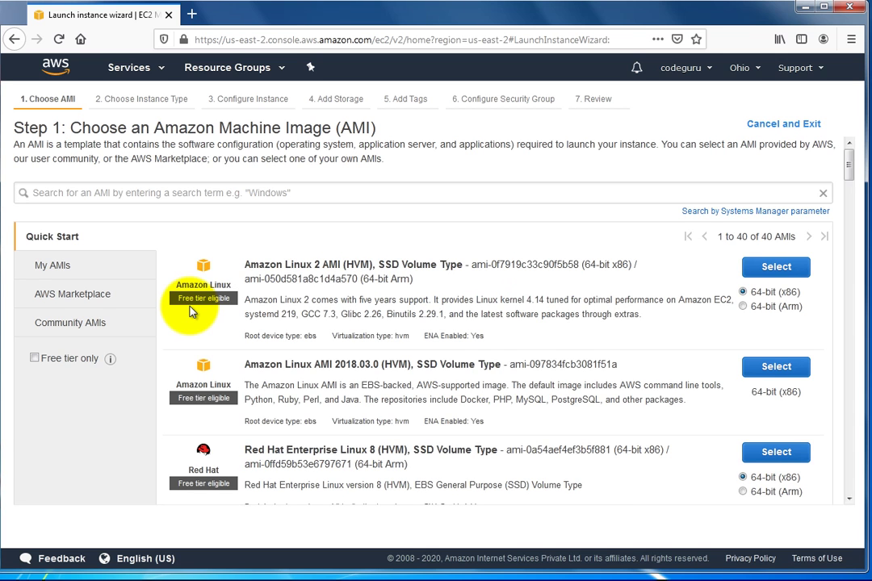
# - Search the AWS Marketplace machine images for "word press"
pyautogui.click(72, 295)
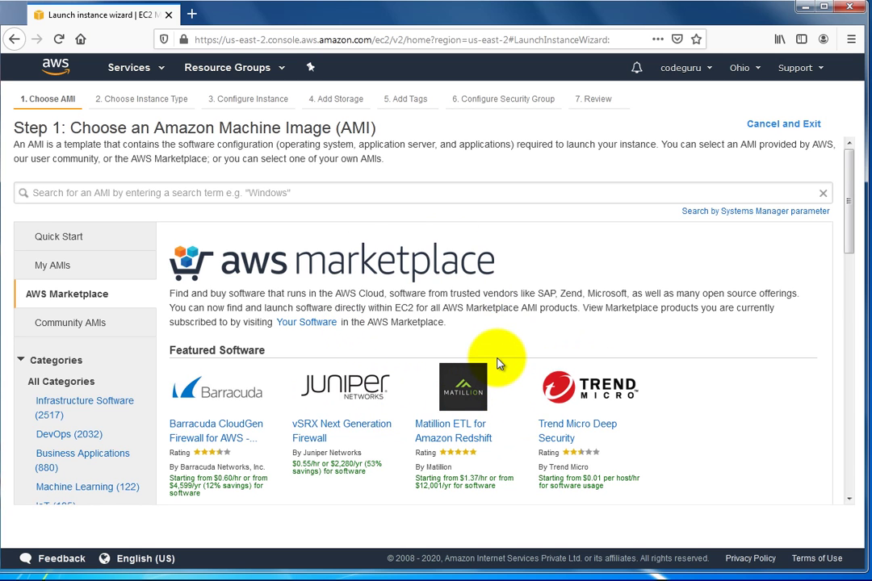
pyautogui.click(281, 192)
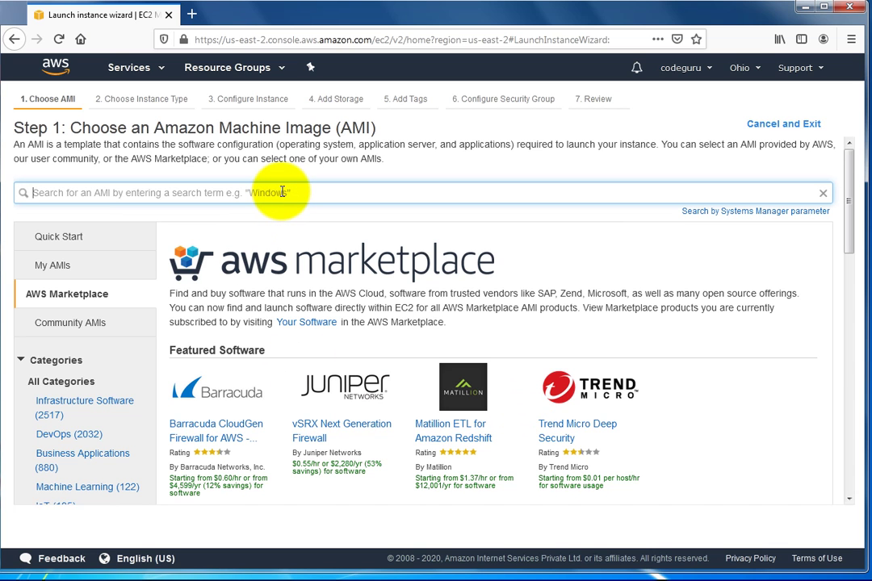
pyautogui.write('word press')
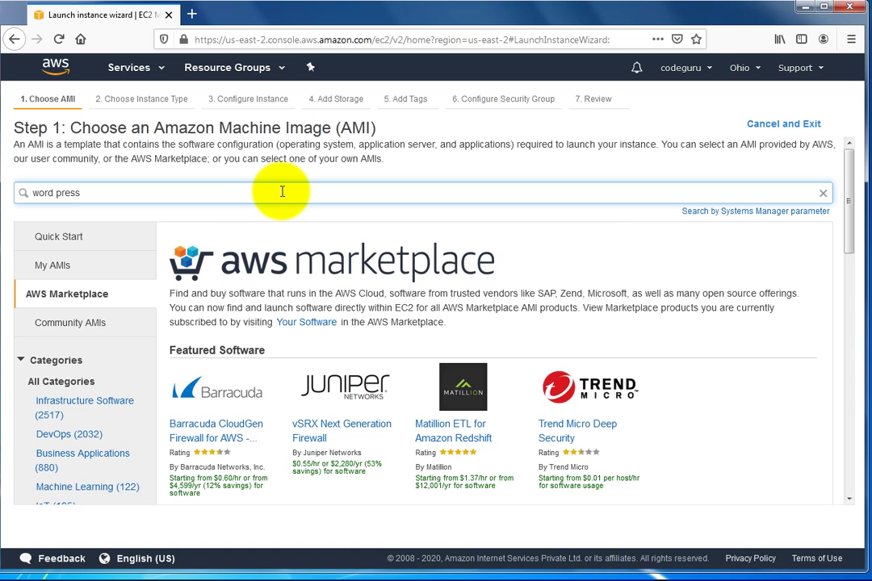
pyautogui.press('Return')
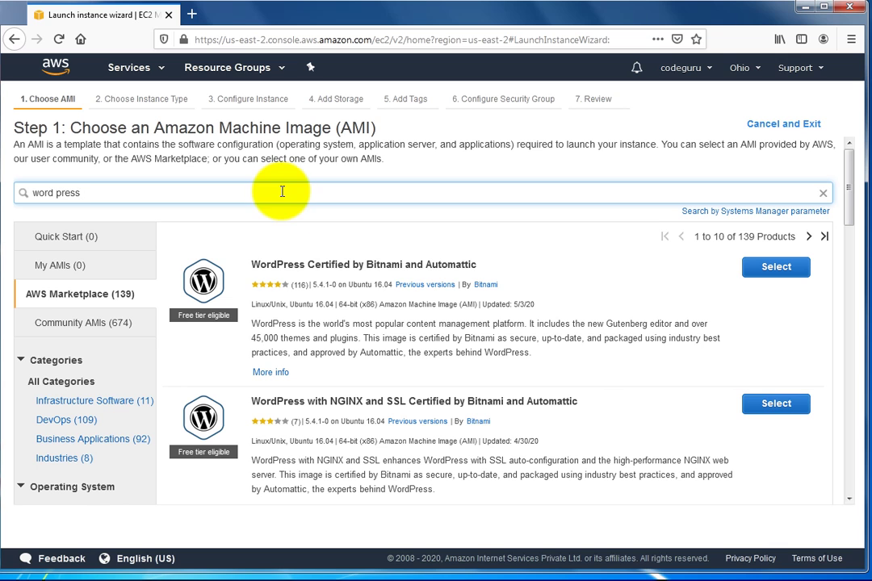
# - Select the "WordPress Certified by Bitnami and Automattic" image, review its hourly fees and continue to the instance type selection
pyautogui.moveTo(277, 264); pyautogui.dragTo(487, 252)
pyautogui.click(508, 253)
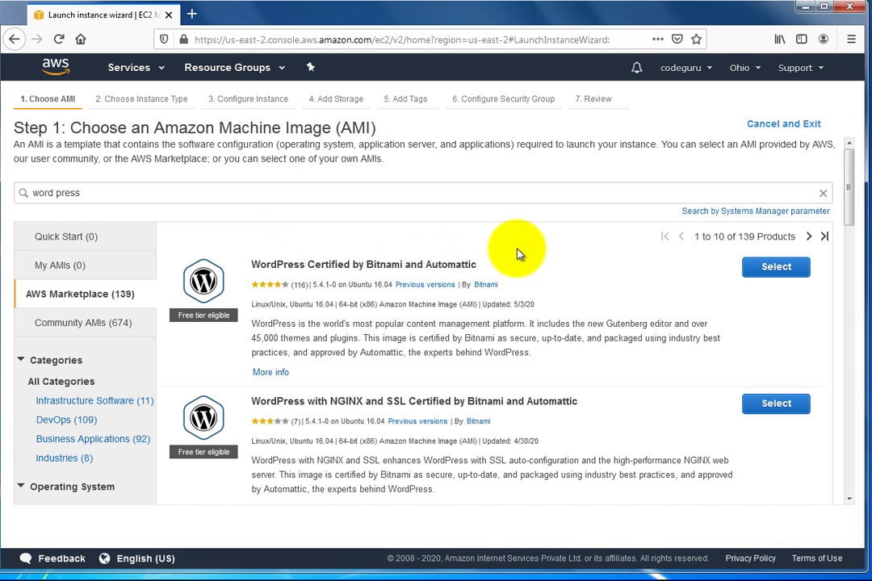
pyautogui.click(771, 269)
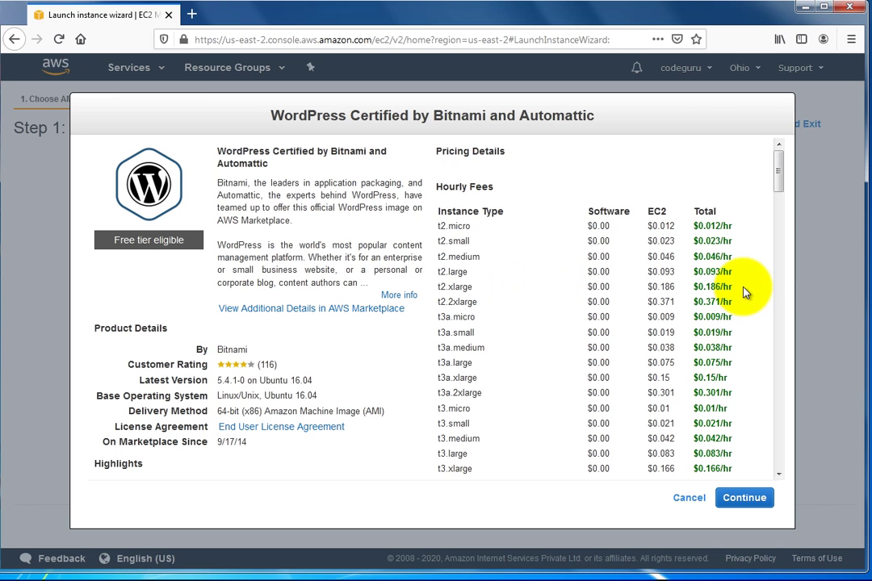
pyautogui.moveTo(779, 180); pyautogui.dragTo(759, 167)
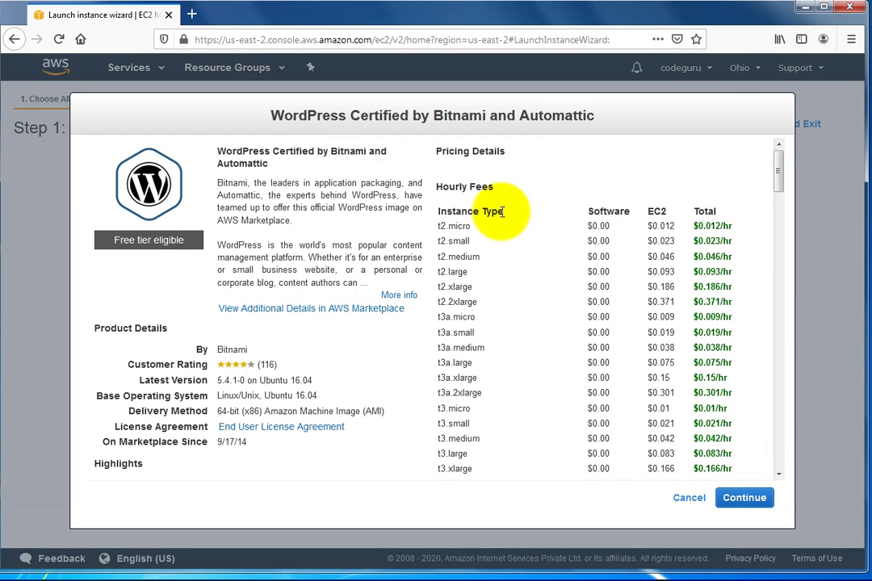
pyautogui.moveTo(435, 186); pyautogui.dragTo(493, 191)
pyautogui.moveTo(446, 212); pyautogui.dragTo(719, 212)
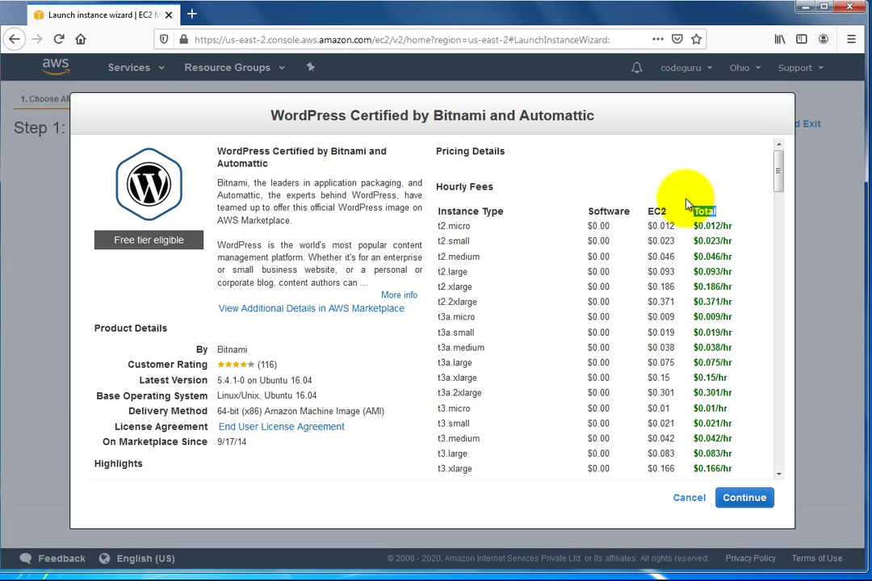
pyautogui.moveTo(778, 167)
pyautogui.mouseDown()
pyautogui.moveTo(801, 386)
pyautogui.moveTo(767, 159)
pyautogui.mouseUp()
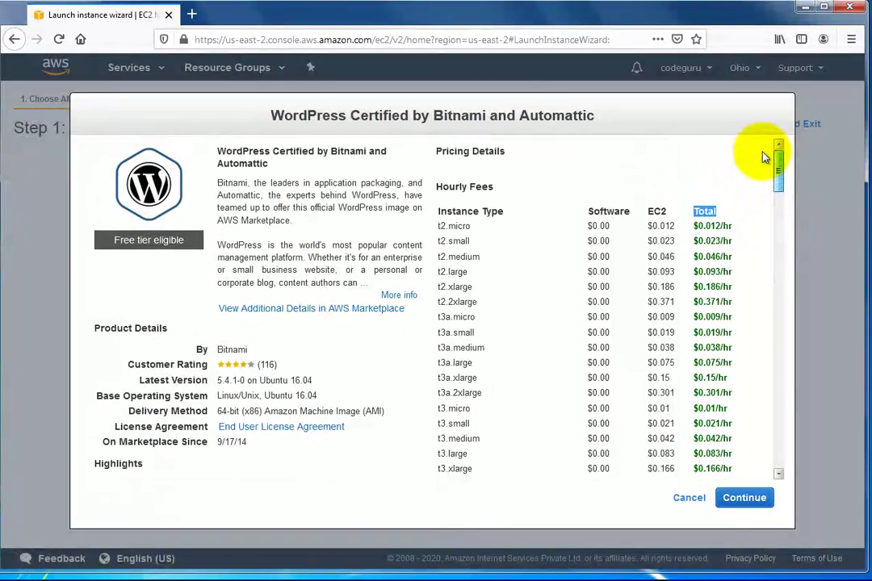
pyautogui.click(745, 498)
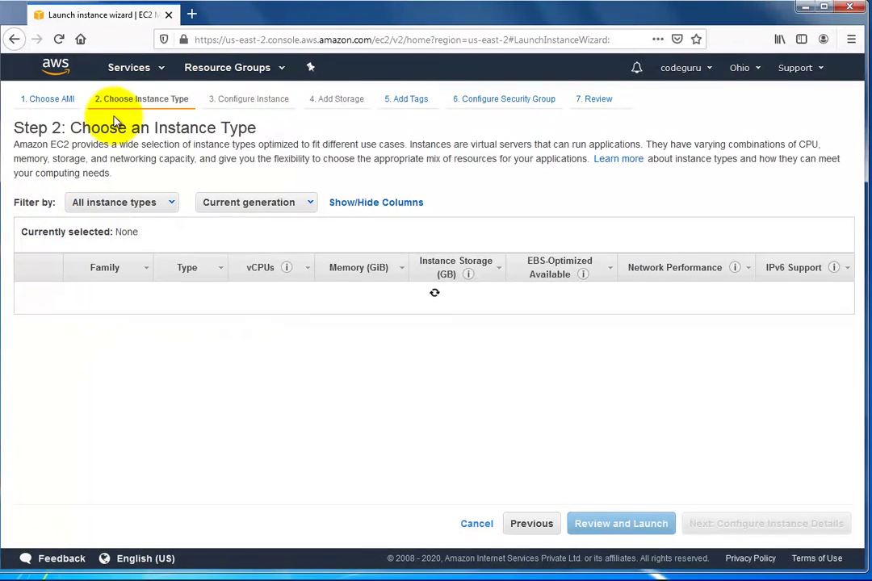
# - Choose the free-tier t2.micro instance type and continue with the default instance details to the storage settings
pyautogui.moveTo(95, 98); pyautogui.dragTo(189, 99)
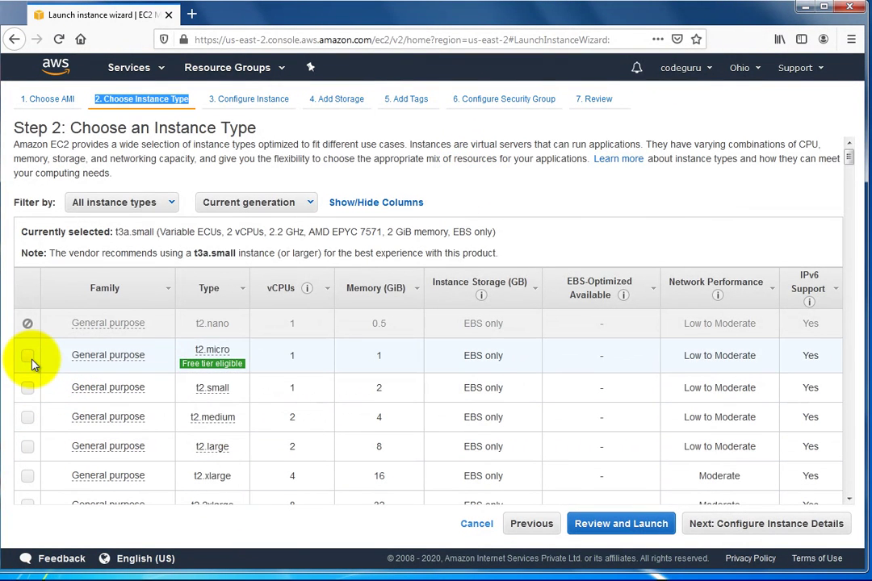
pyautogui.click(29, 359)
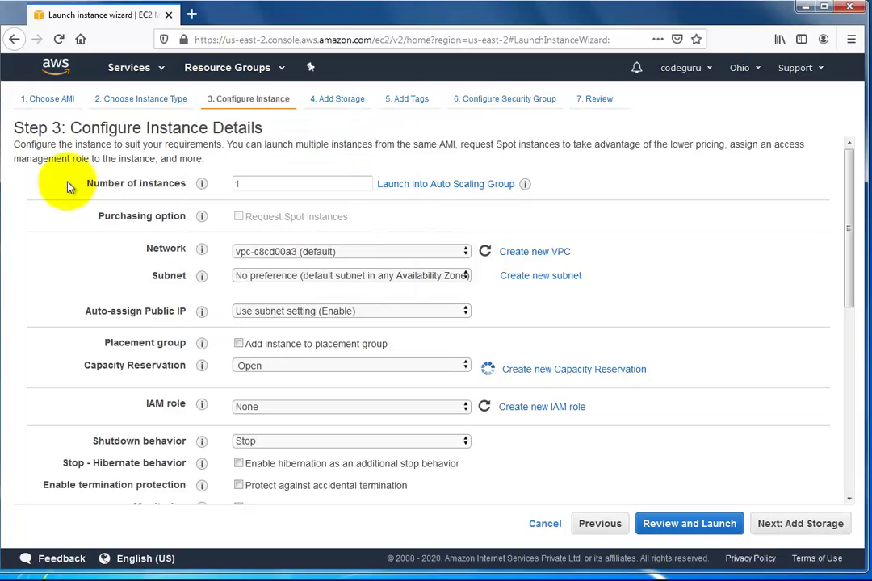
pyautogui.moveTo(217, 101); pyautogui.dragTo(291, 105)
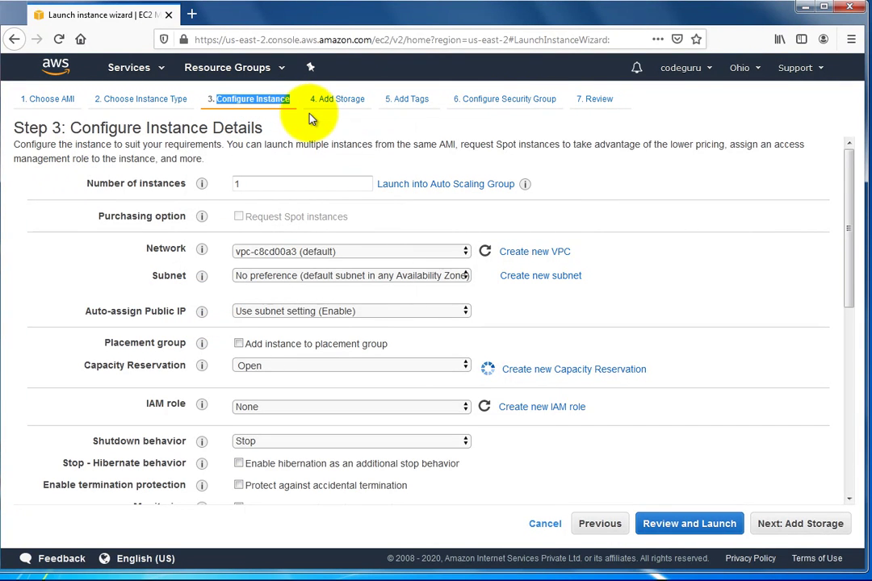
pyautogui.doubleClick(288, 188)
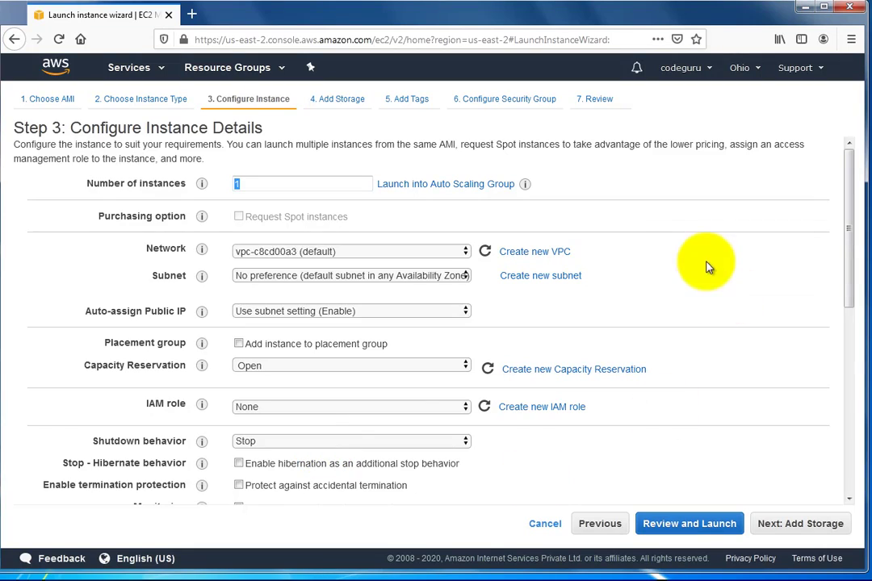
pyautogui.moveTo(851, 230); pyautogui.dragTo(824, 217)
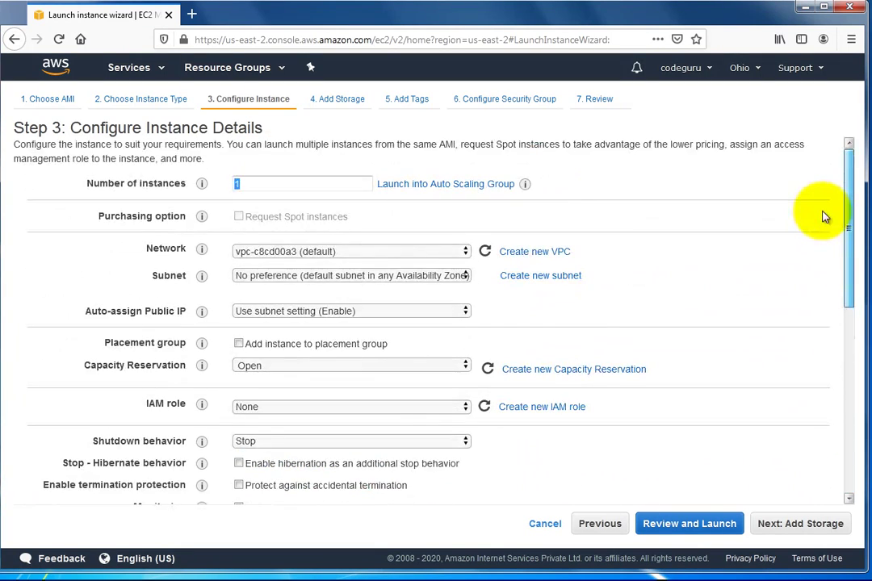
pyautogui.click(808, 529)
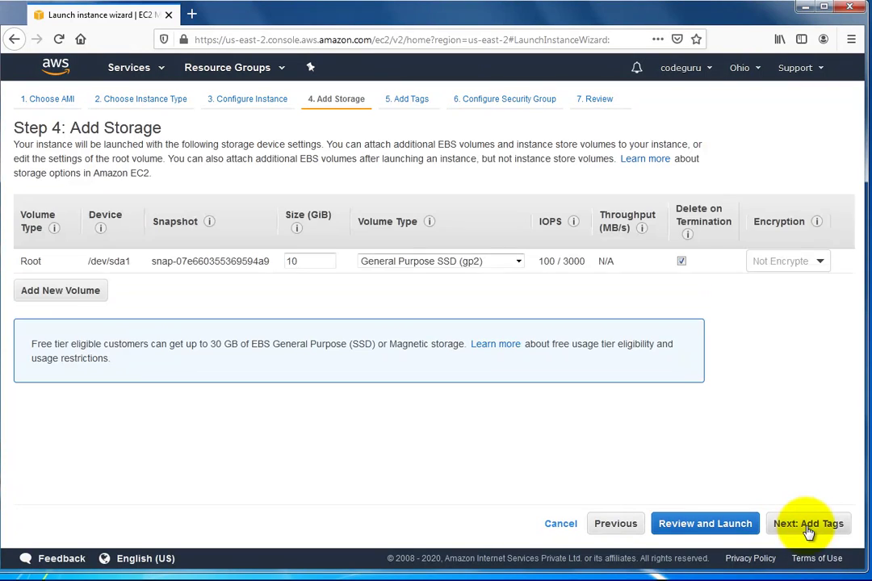
# - Accept the default root volume size and continue to the tag settings
pyautogui.moveTo(309, 101); pyautogui.dragTo(366, 105)
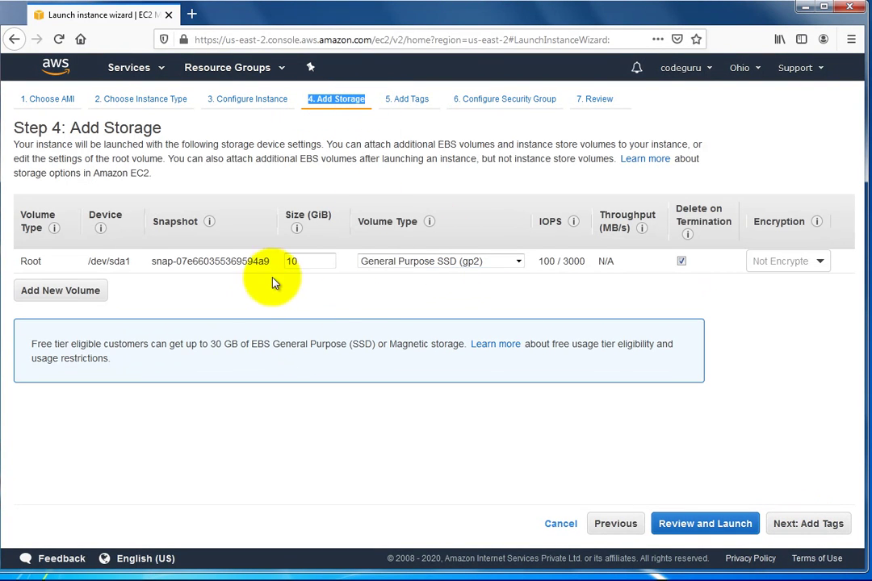
pyautogui.click(286, 262)
pyautogui.doubleClick(292, 262)
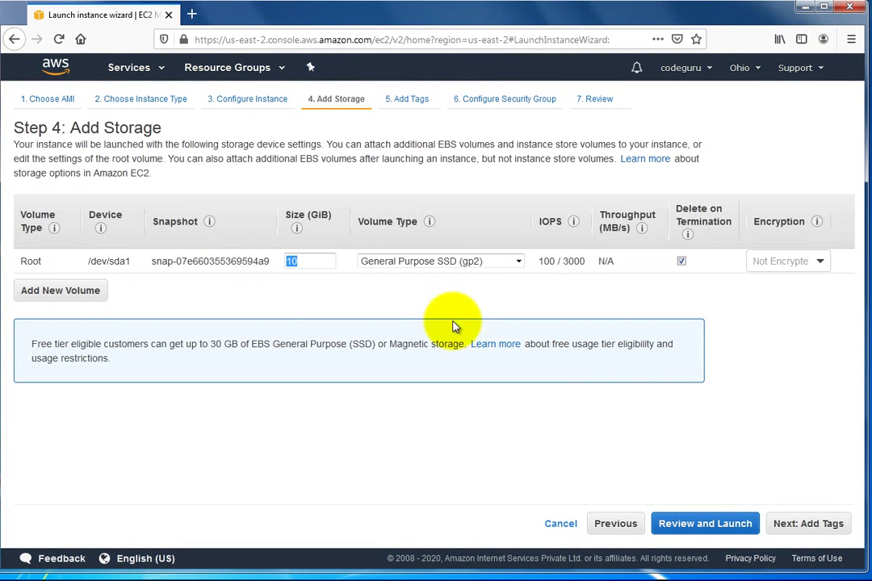
pyautogui.click(823, 528)
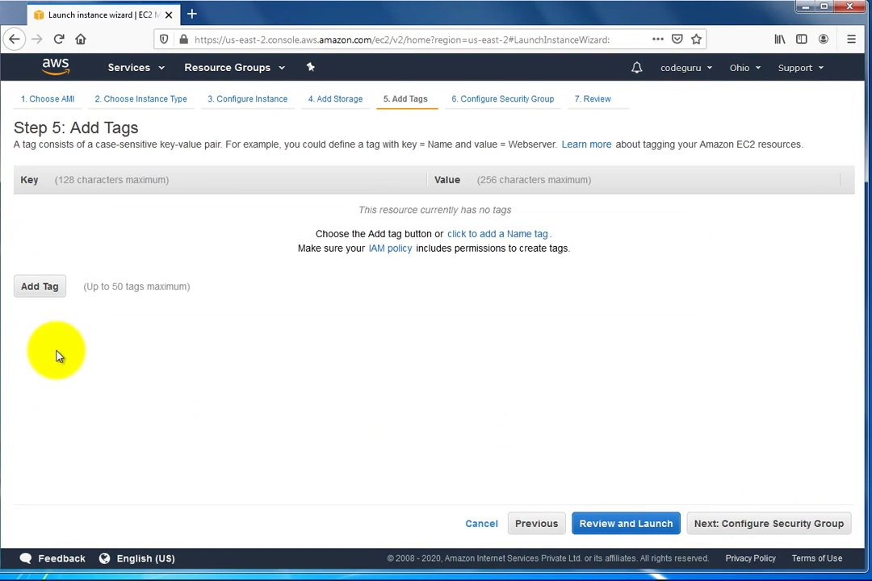
# - Add a tag to the instance with the key "website" and the value "demo website"
pyautogui.click(44, 288)
pyautogui.click(84, 214)
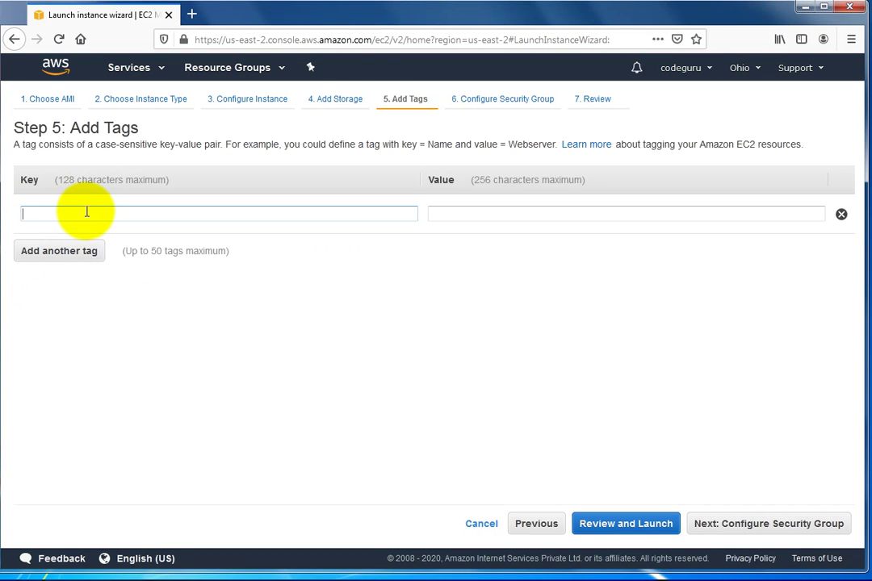
pyautogui.write('website')
pyautogui.press('Tab')
pyautogui.write('demo website')
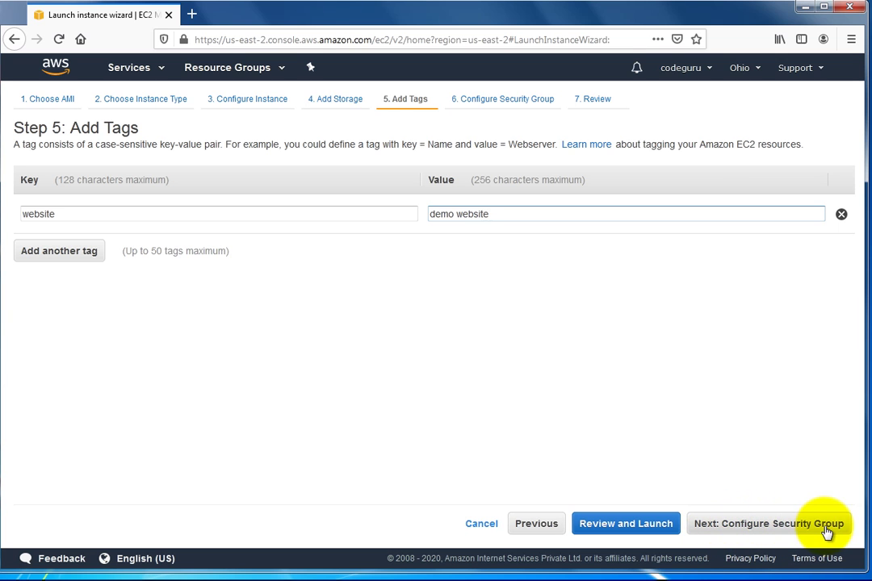
# - Accept the default new security group with its SSH, HTTP and HTTPS rules and proceed to the instance launch review
pyautogui.doubleClick(387, 97)
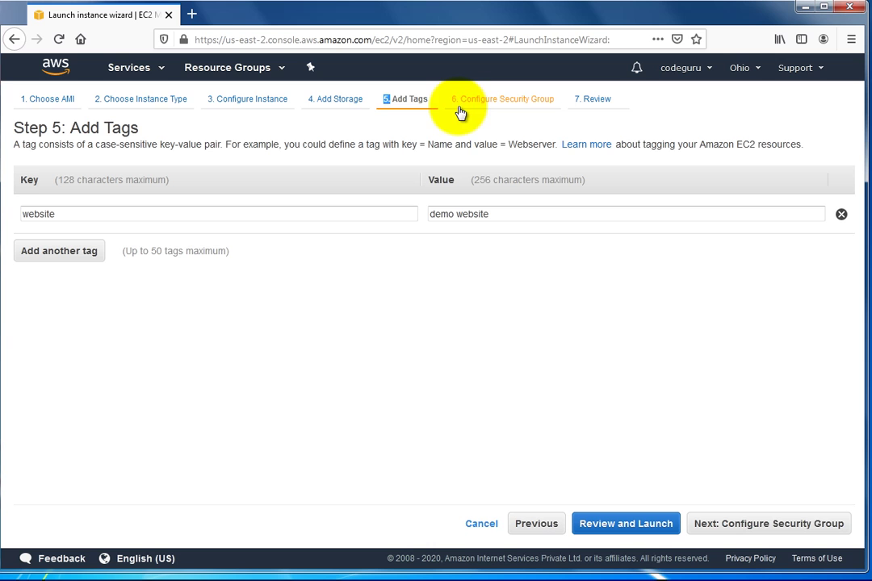
pyautogui.click(802, 525)
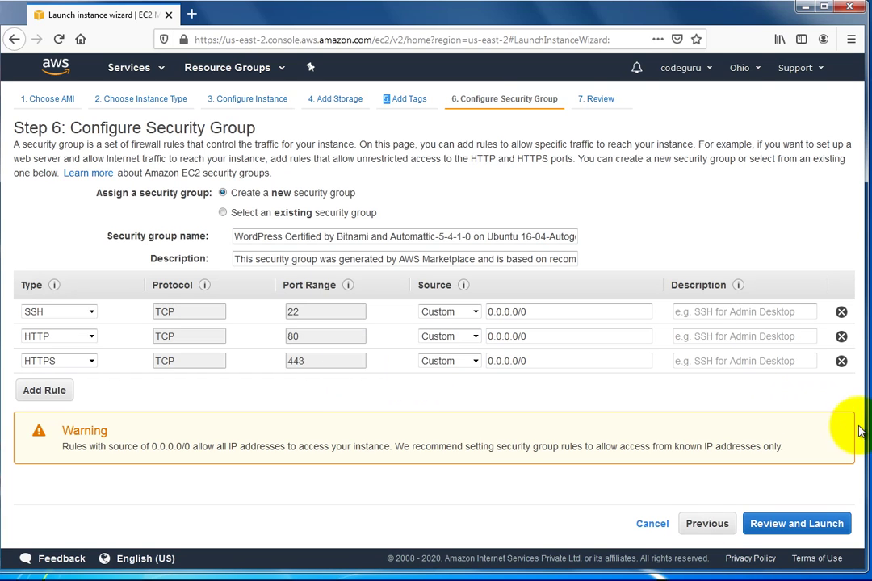
pyautogui.click(797, 524)
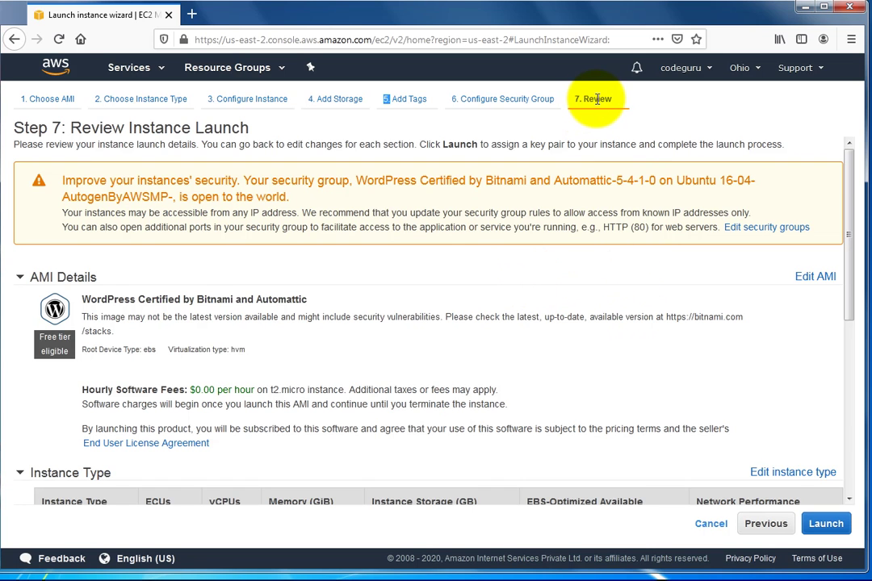
# - Launch the reviewed instance without a key pair, acknowledging that connecting requires the password built into the AMI
pyautogui.moveTo(850, 243); pyautogui.dragTo(862, 281)
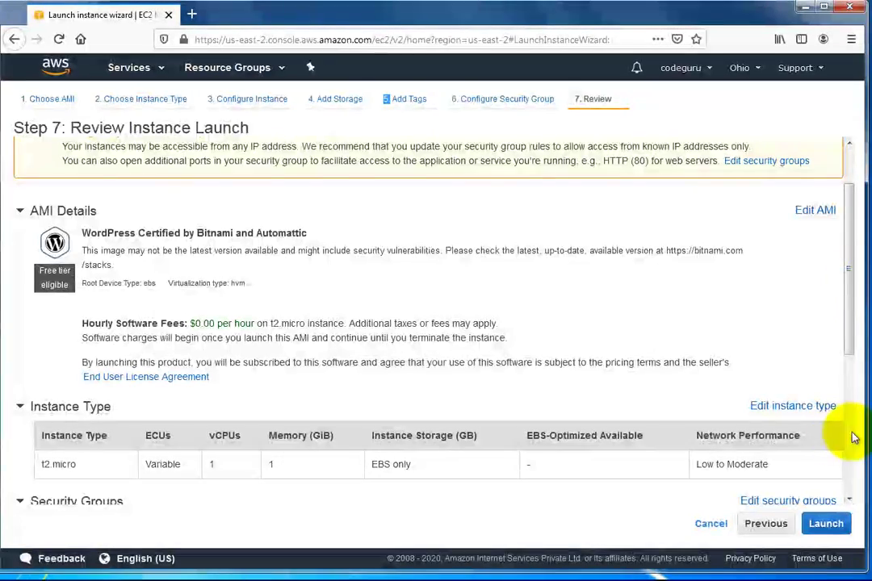
pyautogui.click(826, 523)
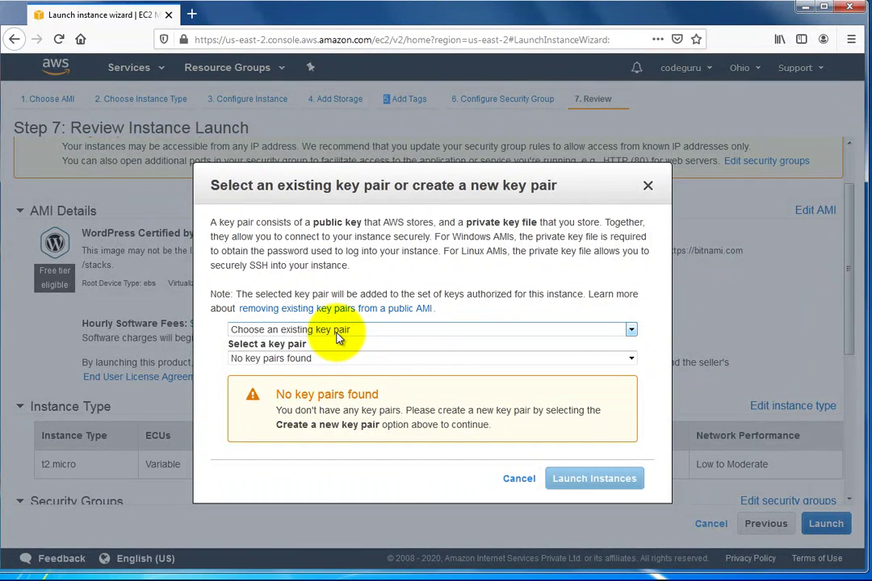
pyautogui.click(340, 334)
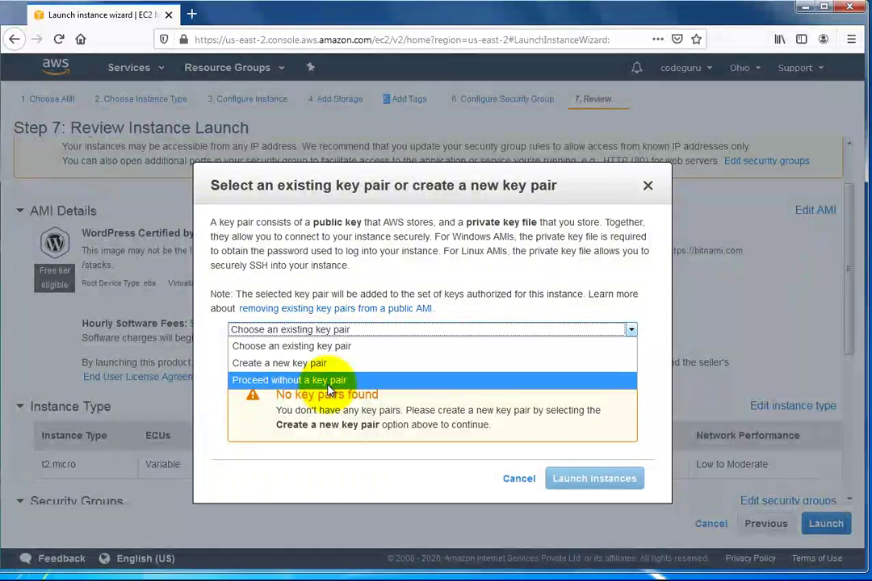
pyautogui.click(327, 380)
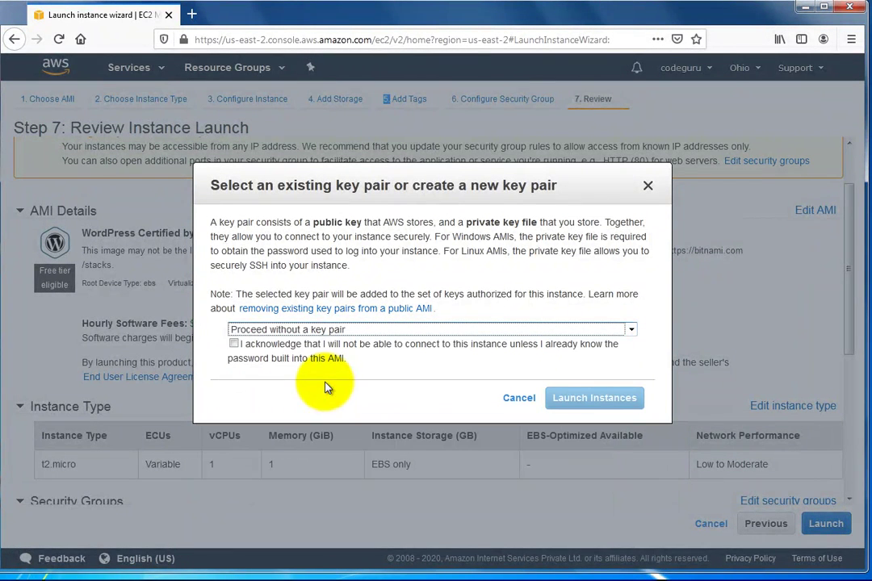
pyautogui.click(234, 344)
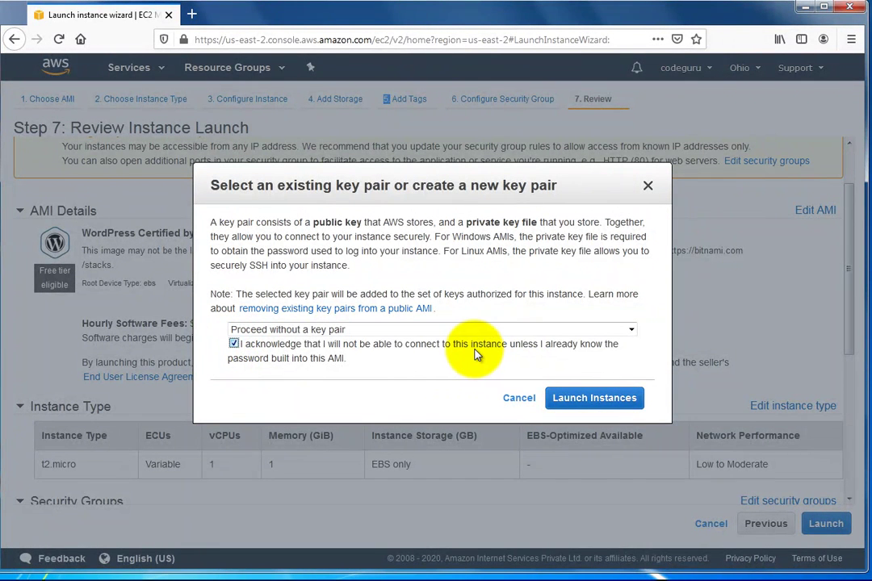
pyautogui.moveTo(471, 346); pyautogui.dragTo(539, 347)
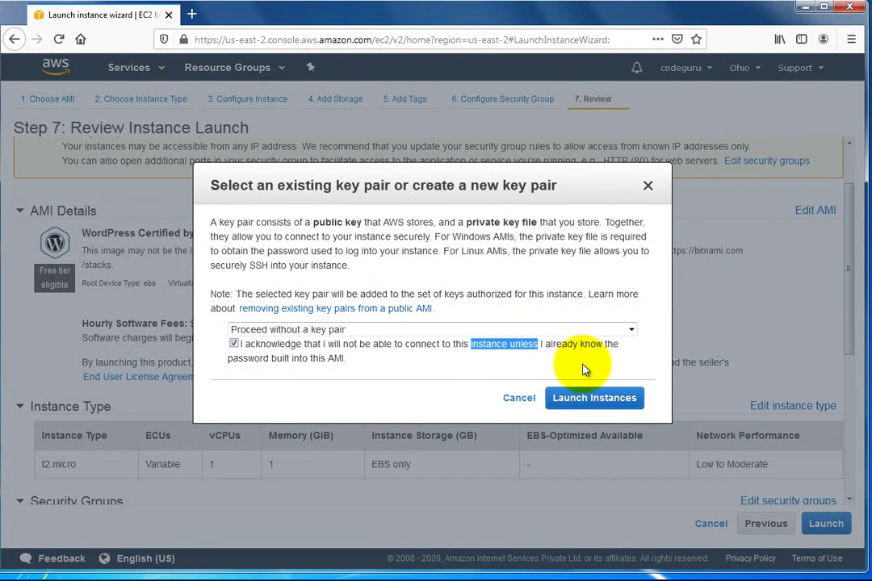
pyautogui.click(444, 369)
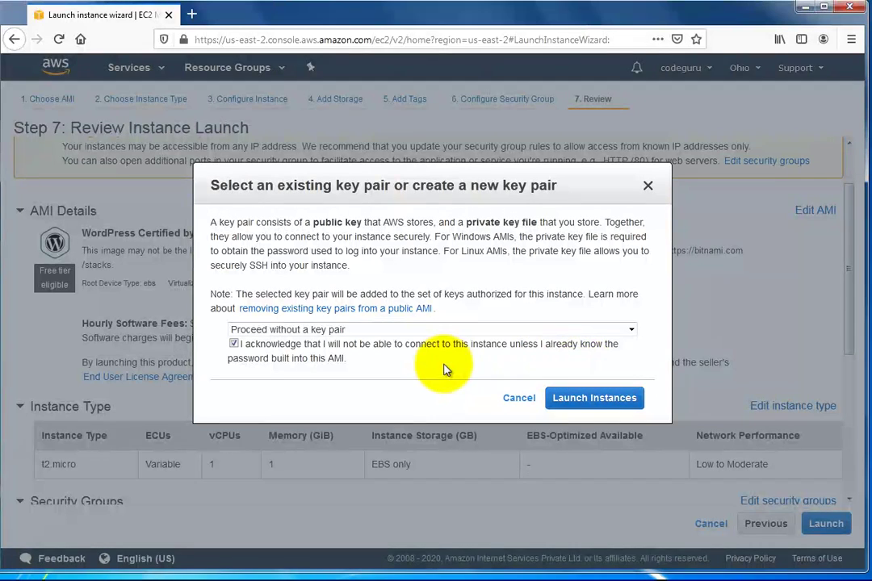
pyautogui.click(605, 400)
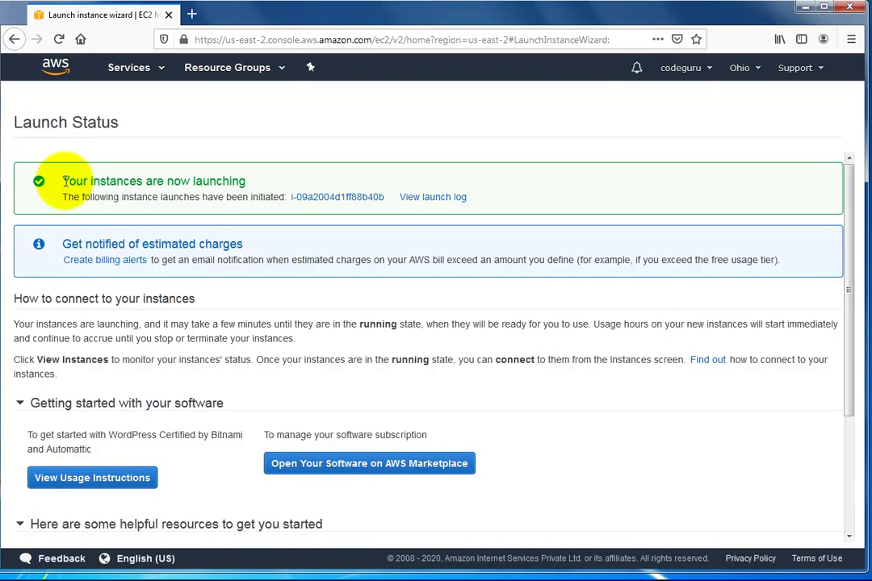
# - Review the launch status page and open the list of EC2 instances
pyautogui.moveTo(63, 181); pyautogui.dragTo(258, 184)
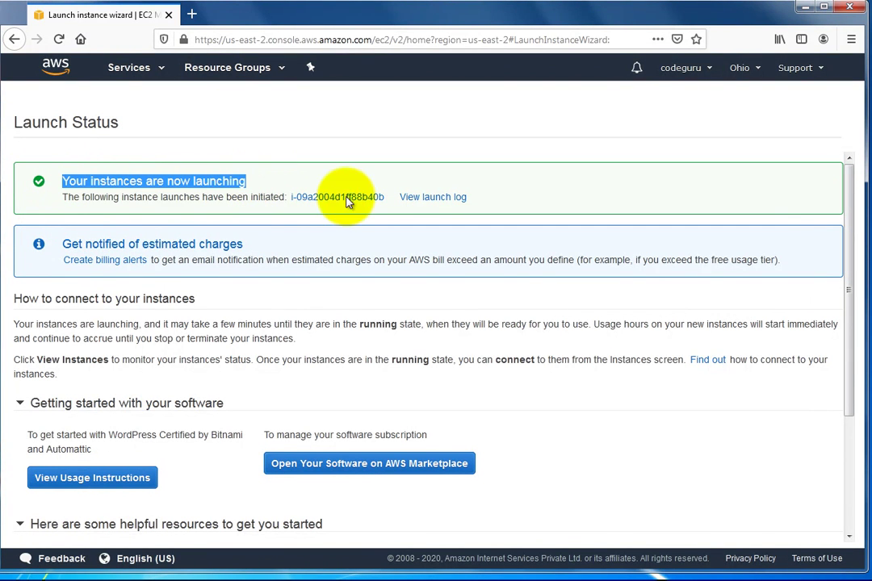
pyautogui.click(684, 393)
pyautogui.scroll(-3, 685, 394)
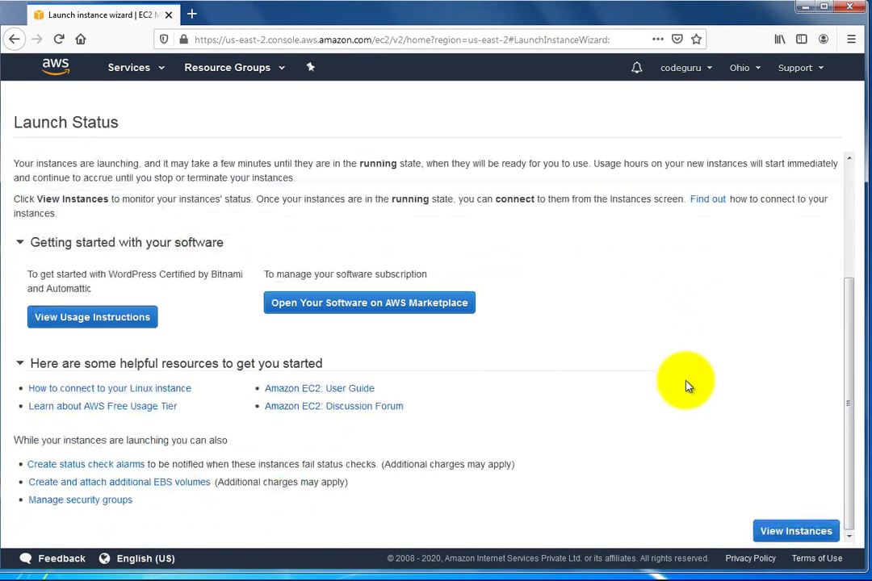
pyautogui.scroll(3, 684, 379)
pyautogui.scroll(-3, 726, 420)
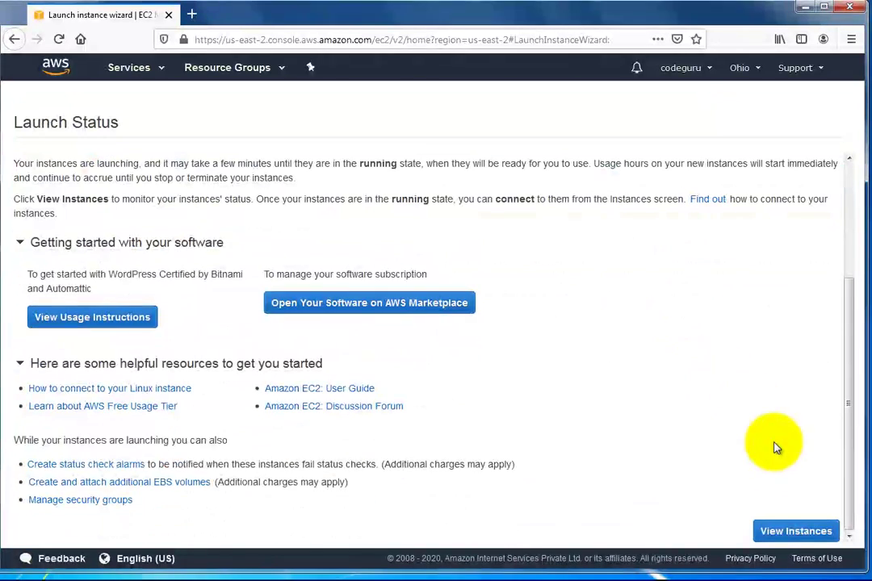
pyautogui.click(791, 531)
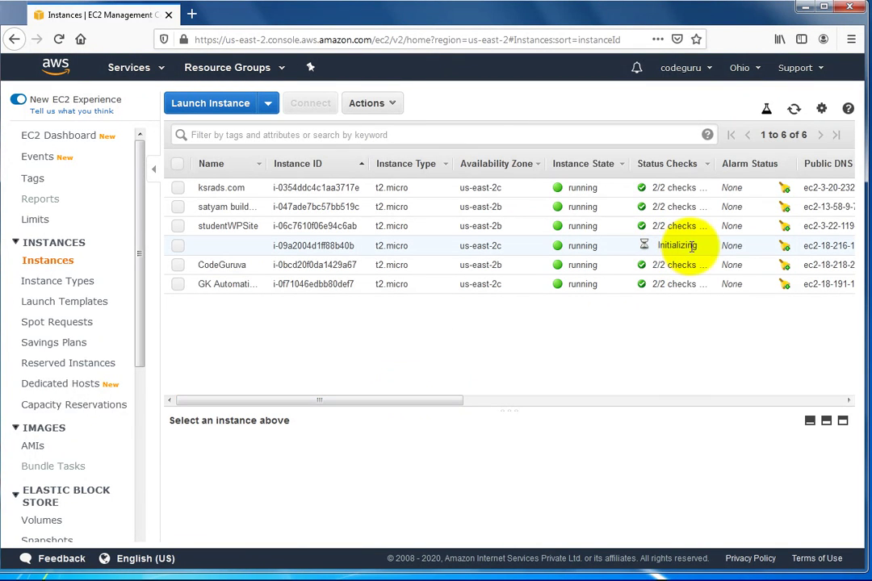
# - Name the newly launched, unnamed instance "demo" in the instances list
pyautogui.moveTo(234, 255)
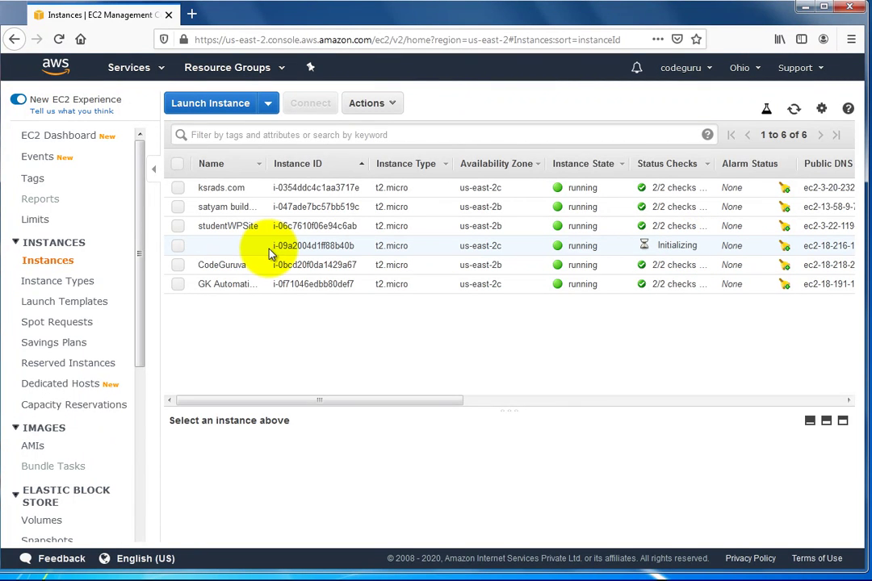
pyautogui.moveTo(209, 252)
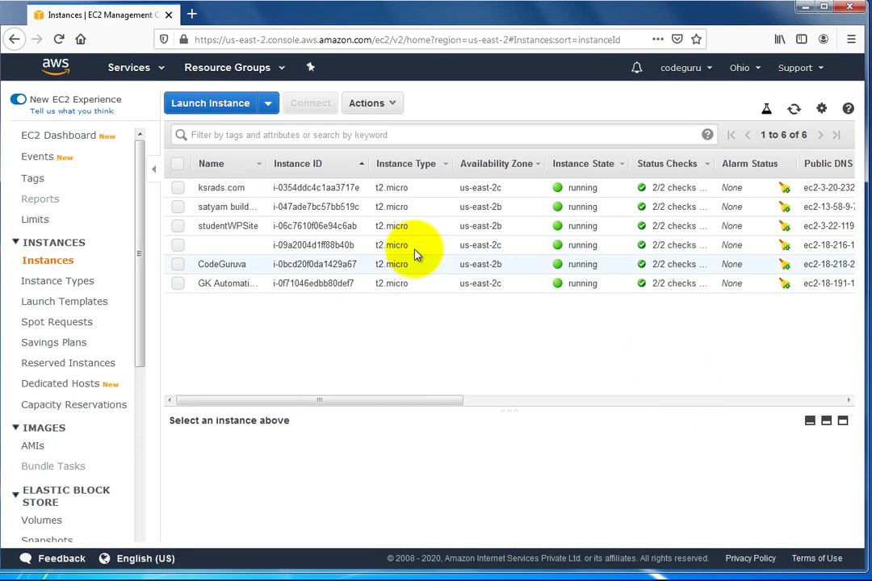
pyautogui.moveTo(353, 246); pyautogui.dragTo(218, 250)
pyautogui.click(231, 249)
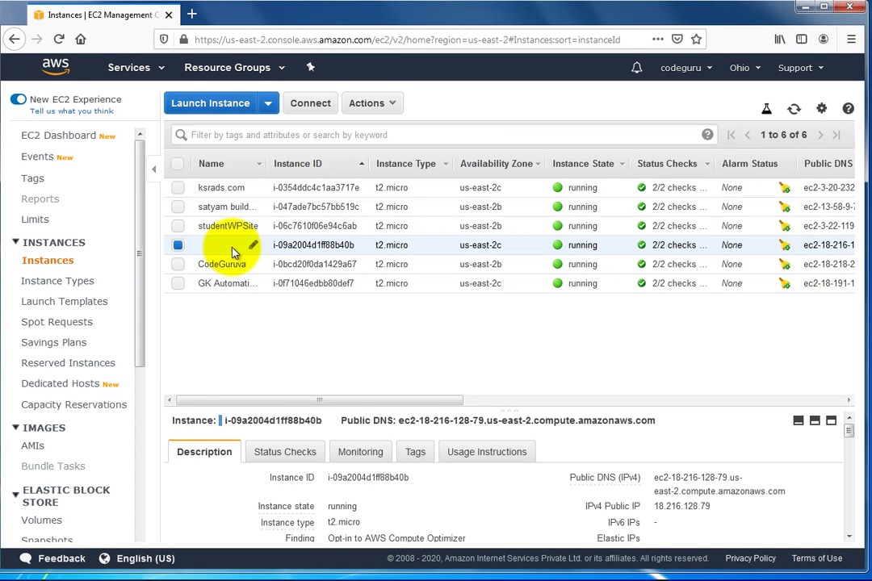
pyautogui.click(255, 249)
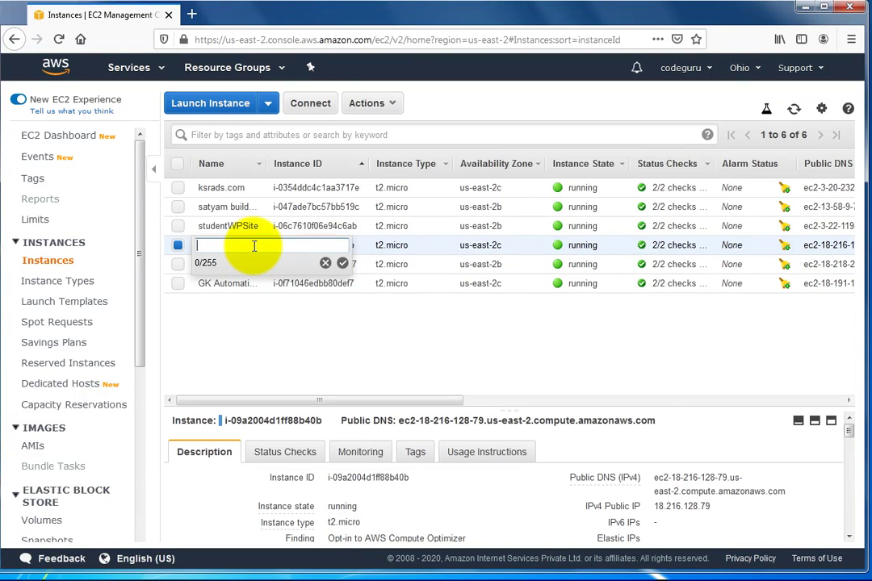
pyautogui.press('Return')
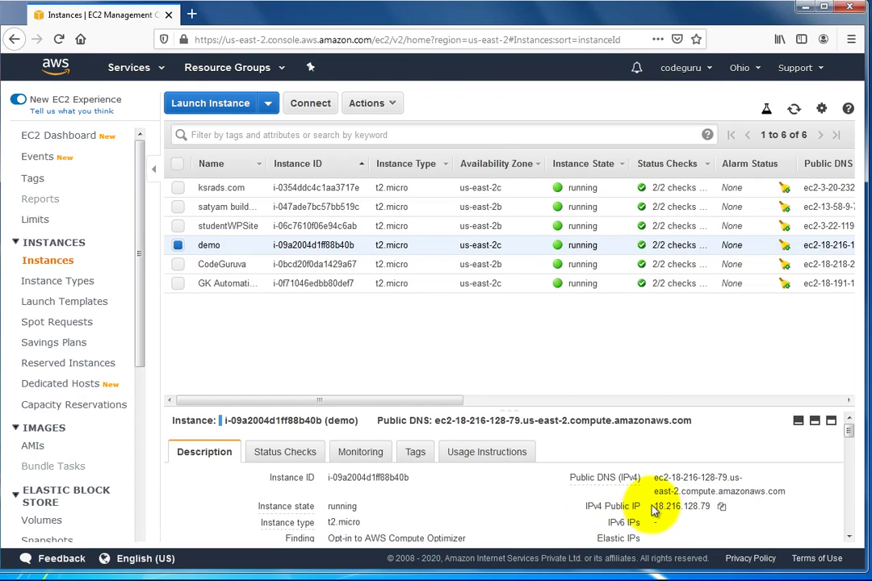
# - Copy the demo instance's IPv4 public IP, open it in a new browser tab, and dismiss the Bitnami banner on the site
pyautogui.moveTo(656, 506); pyautogui.dragTo(700, 507)
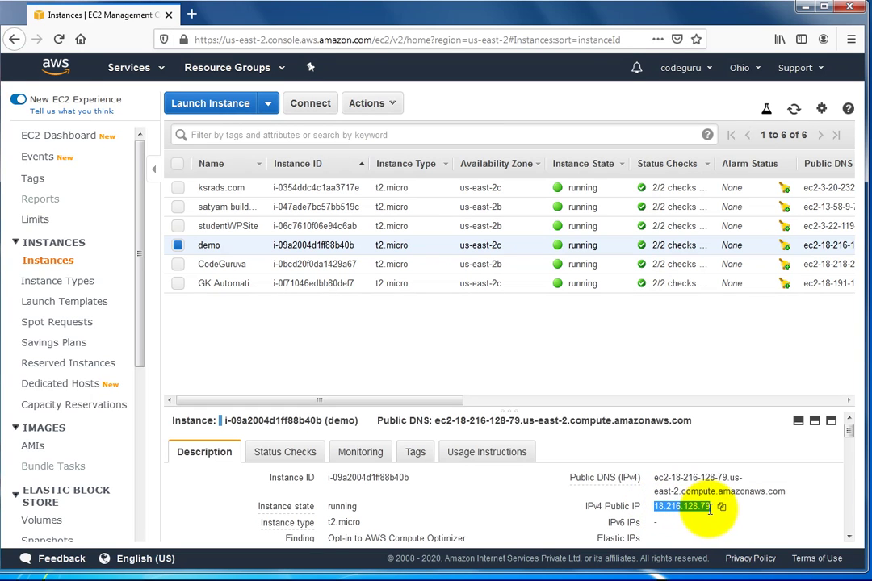
pyautogui.rightClick(702, 507)
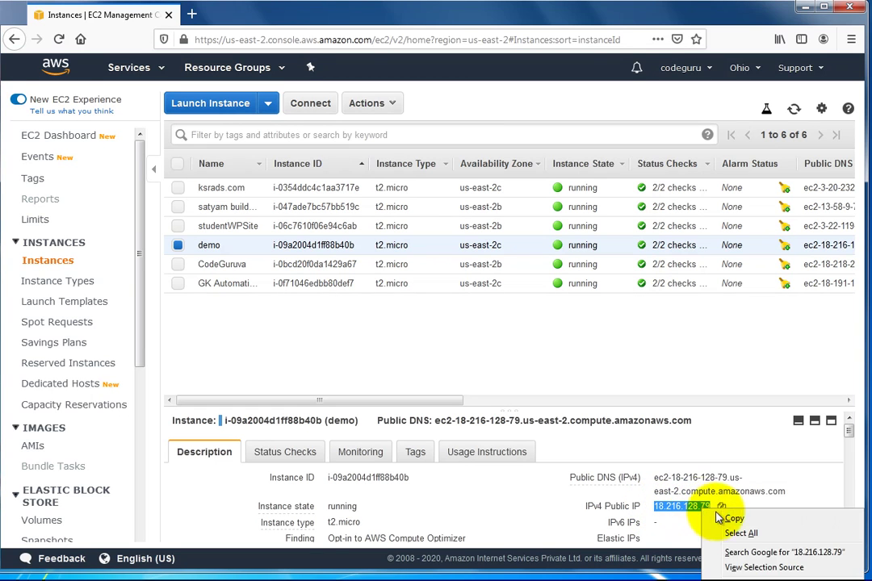
pyautogui.click(732, 518)
pyautogui.click(194, 14)
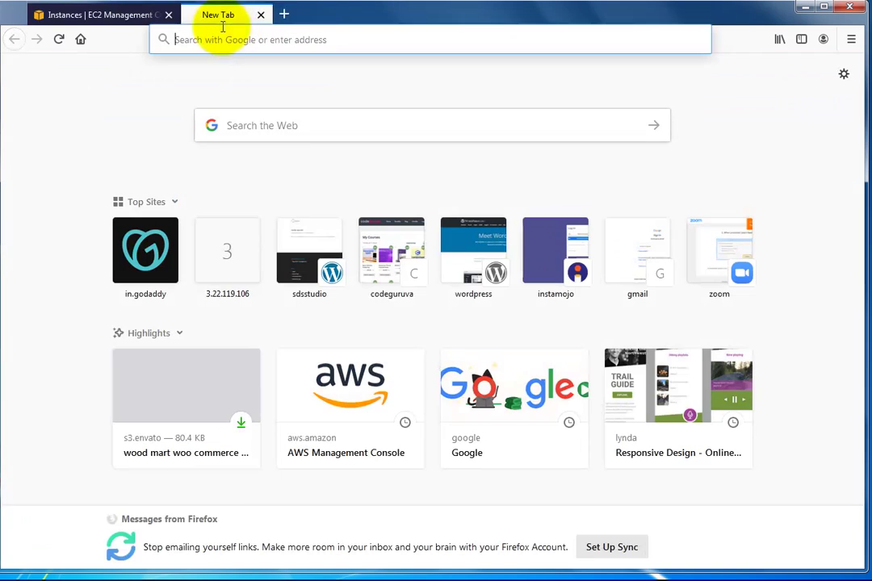
pyautogui.rightClick(233, 45)
pyautogui.click(280, 102)
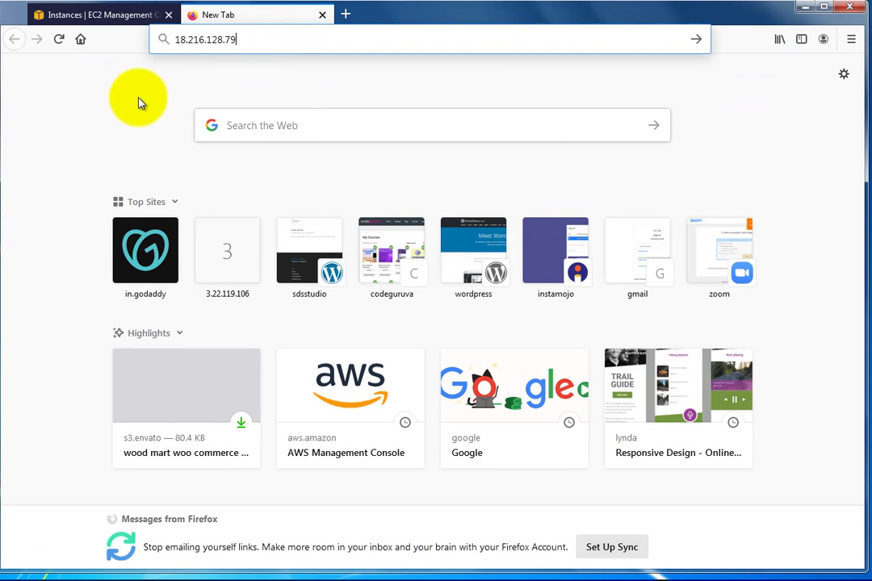
pyautogui.press('Return')
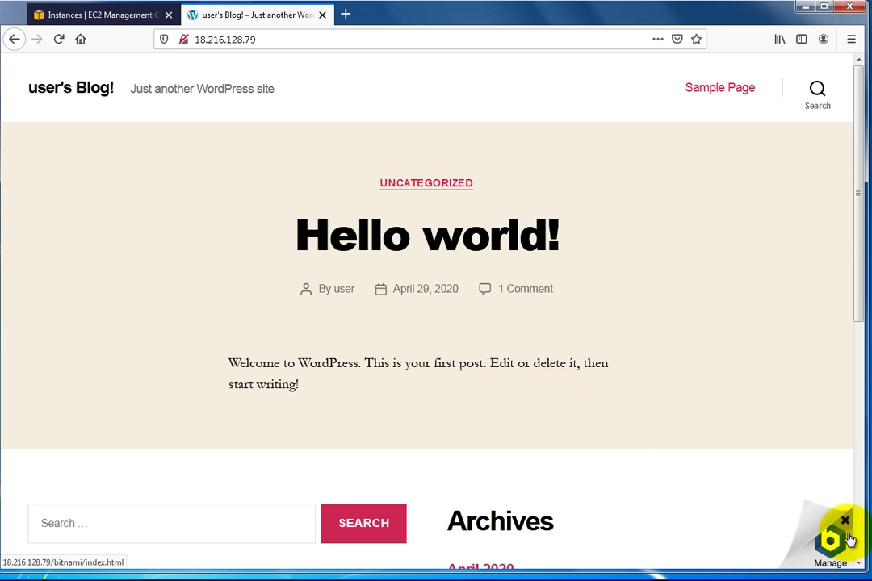
pyautogui.click(846, 520)
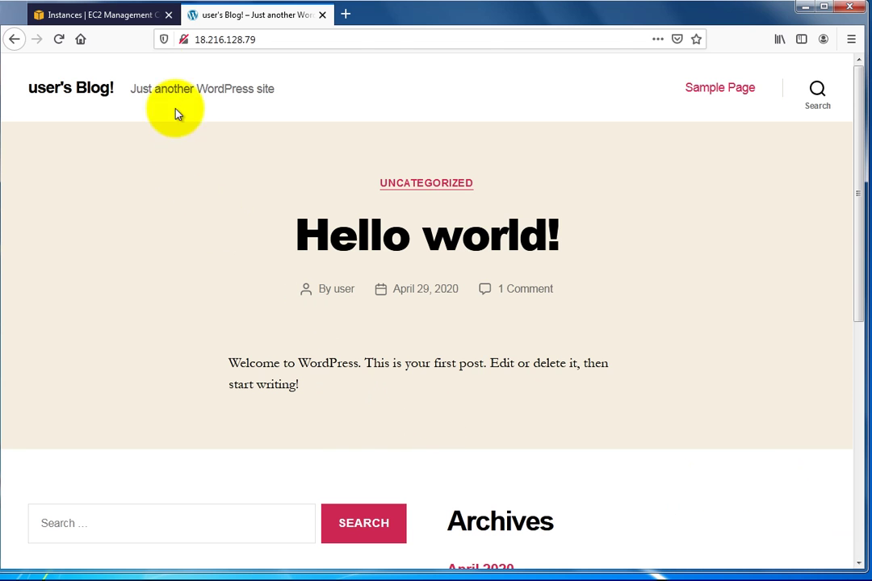
# - Return to the EC2 instances list and open the system log of the demo instance
pyautogui.click(129, 18)
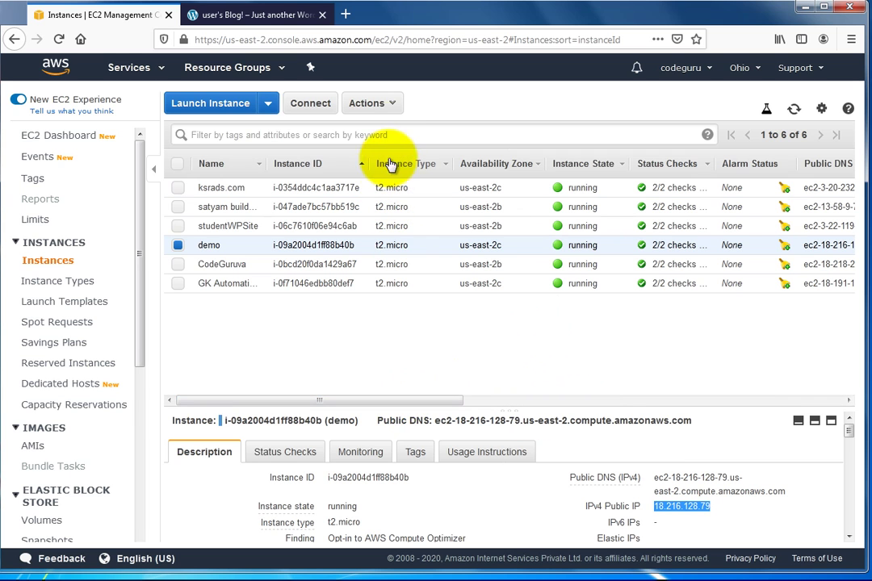
pyautogui.click(394, 104)
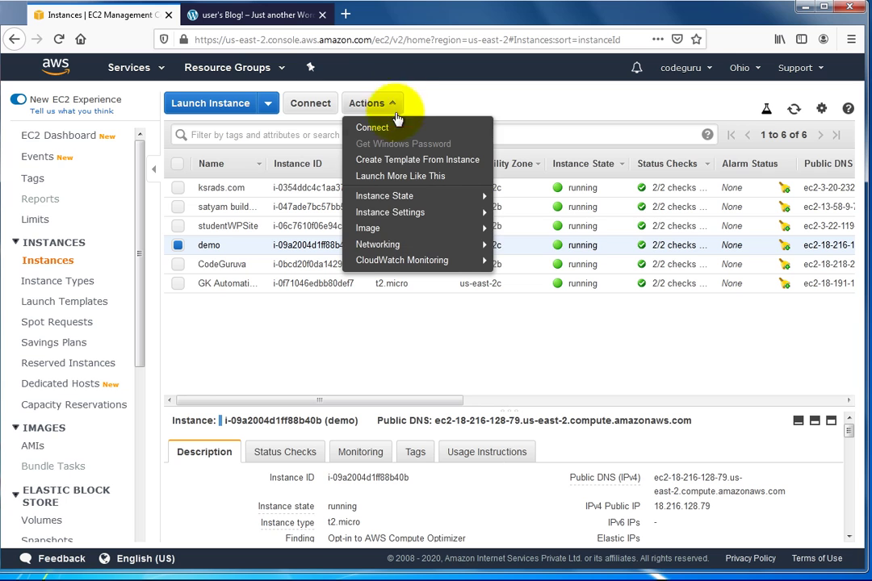
pyautogui.moveTo(396, 218)
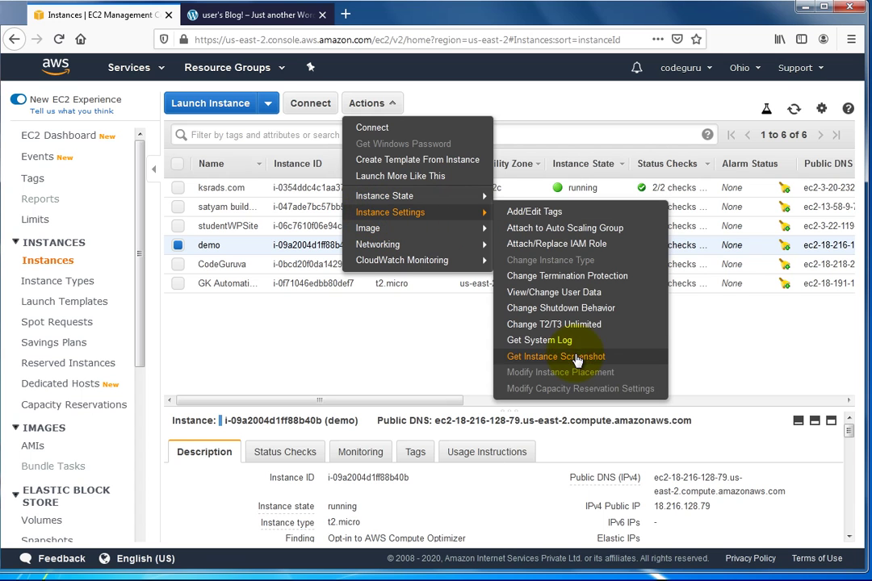
pyautogui.click(521, 343)
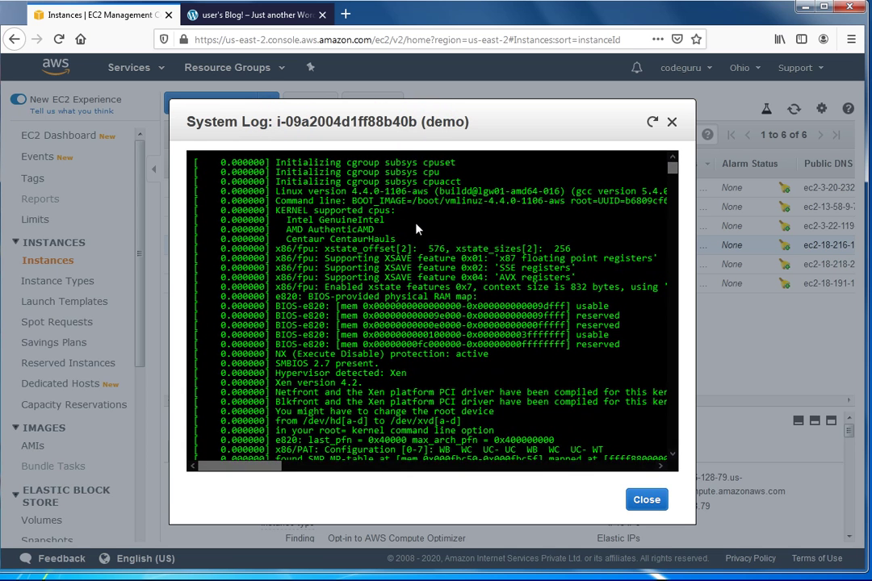
# - Switch to the WordPress site and open its admin login page at 18.216.128.79/wp-admin
pyautogui.click(229, 16)
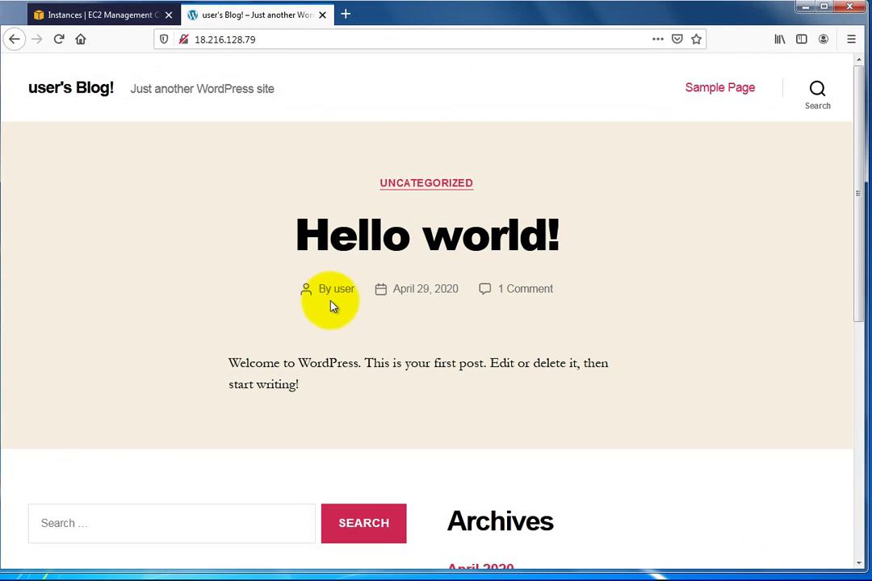
pyautogui.click(312, 39)
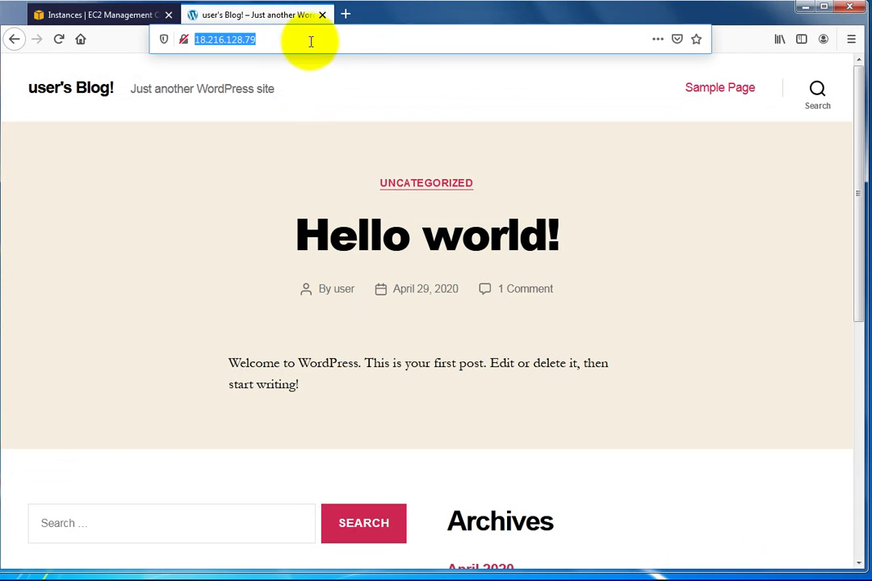
pyautogui.click(375, 41)
pyautogui.write('/')
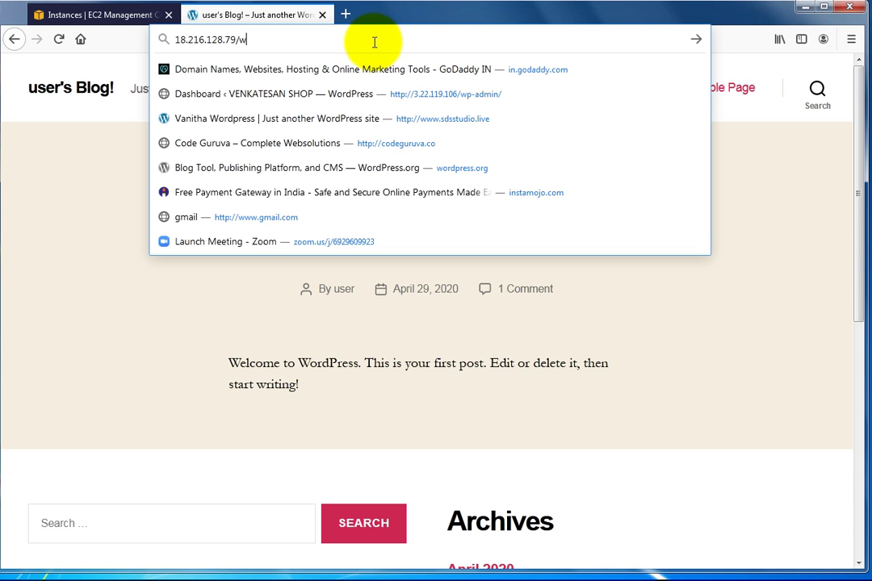
pyautogui.write('wp-admin')
pyautogui.press('Return')
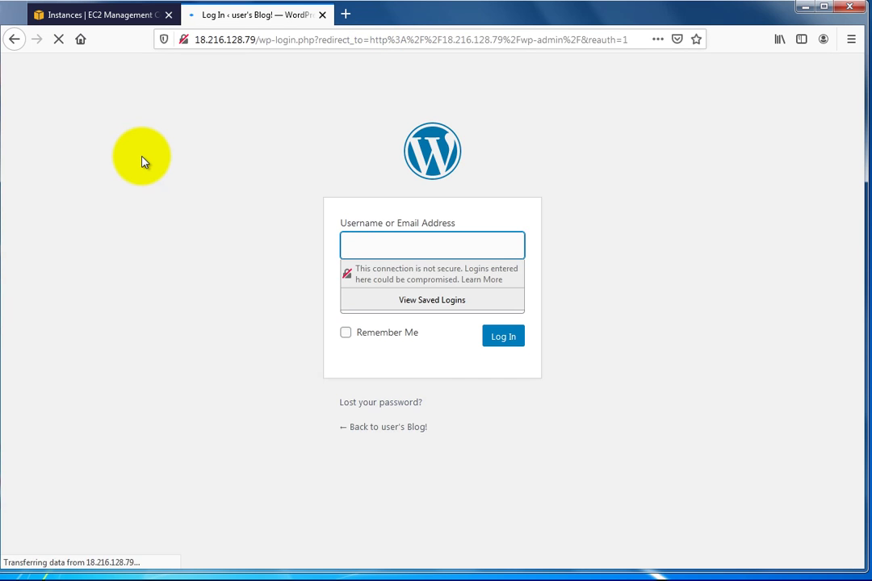
pyautogui.click(144, 190)
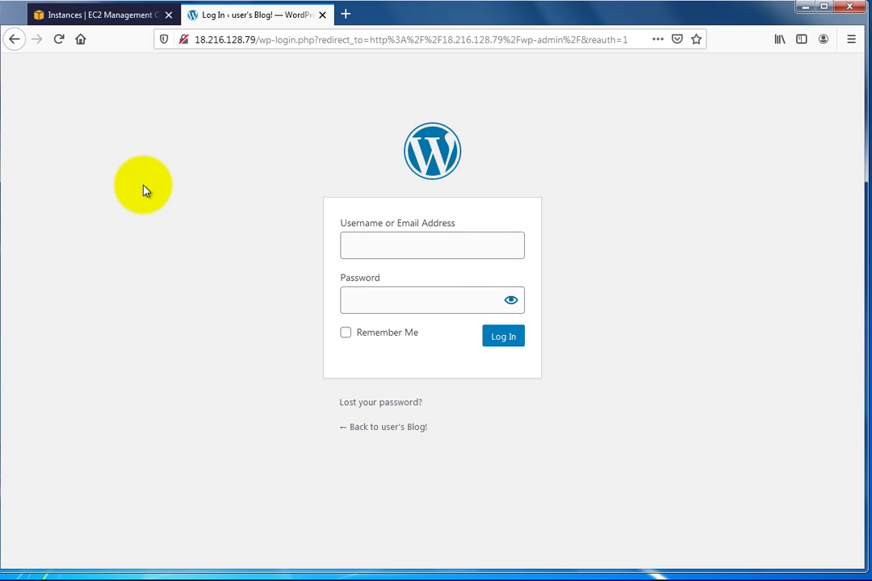
# - Examine the demo instance's system log in the EC2 console for the Bitnami application's username and password
pyautogui.click(121, 23)
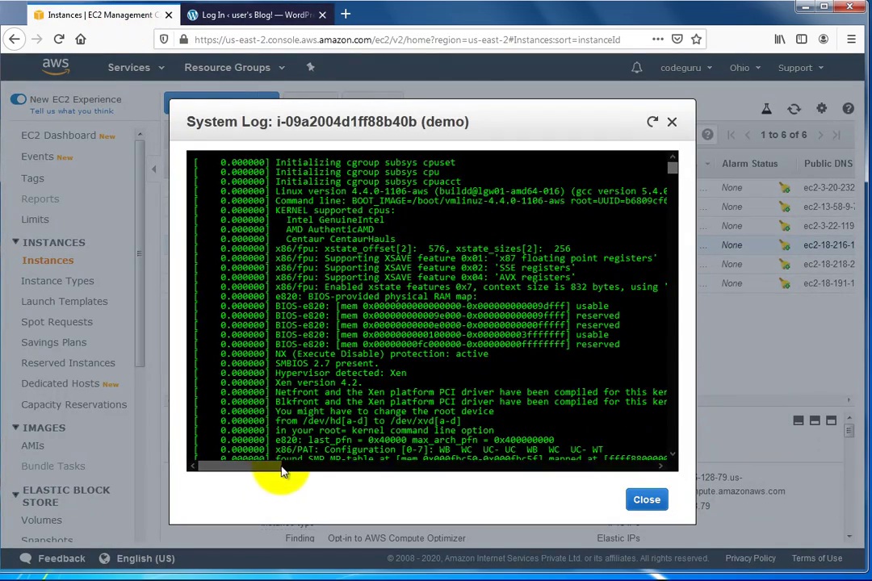
pyautogui.moveTo(293, 467); pyautogui.dragTo(323, 467)
pyautogui.scroll(-5, 350, 369)
pyautogui.scroll(-15, 350, 369)
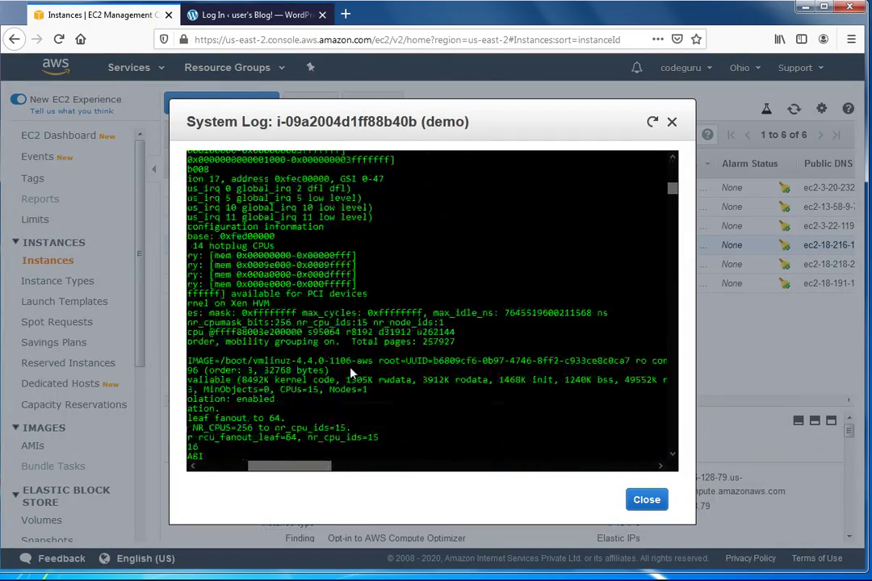
pyautogui.scroll(-5, 350, 378)
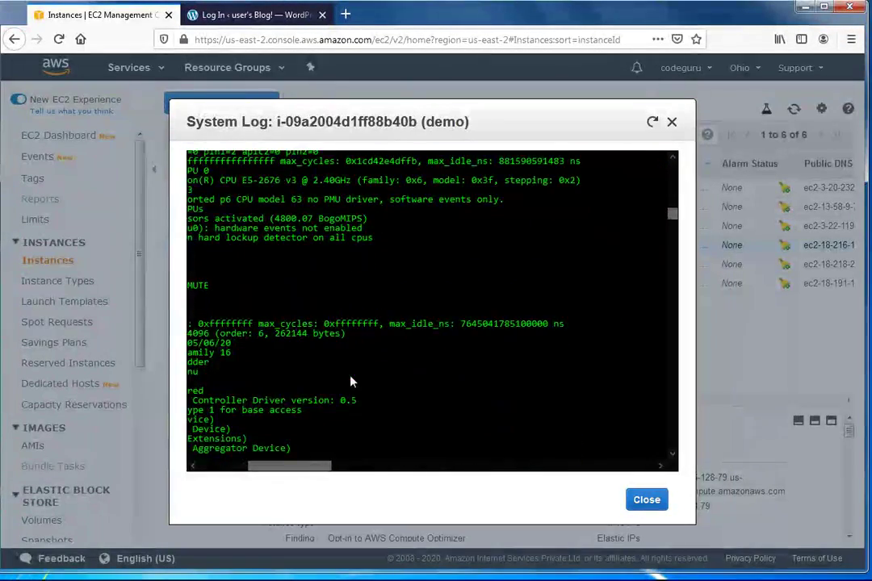
pyautogui.moveTo(327, 468); pyautogui.dragTo(287, 472)
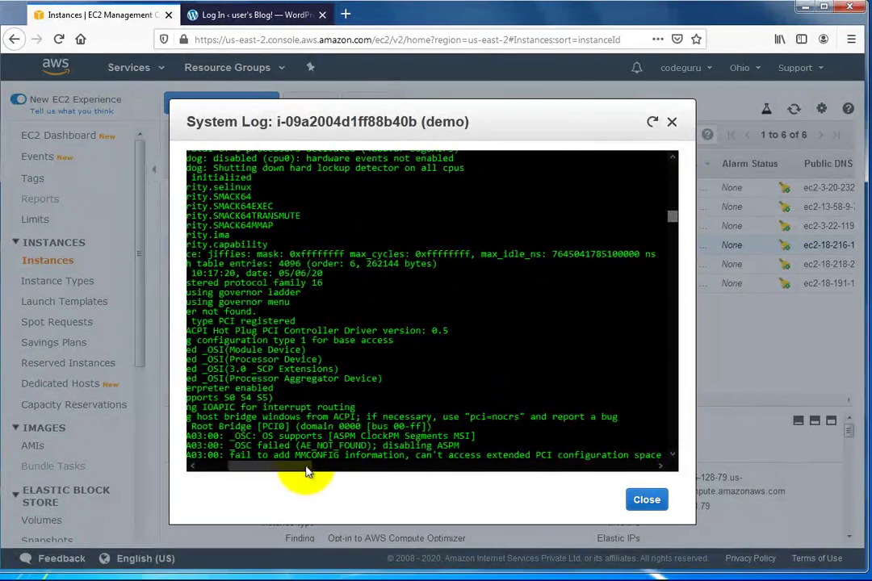
pyautogui.scroll(-10, 319, 299)
pyautogui.scroll(-15, 379, 359)
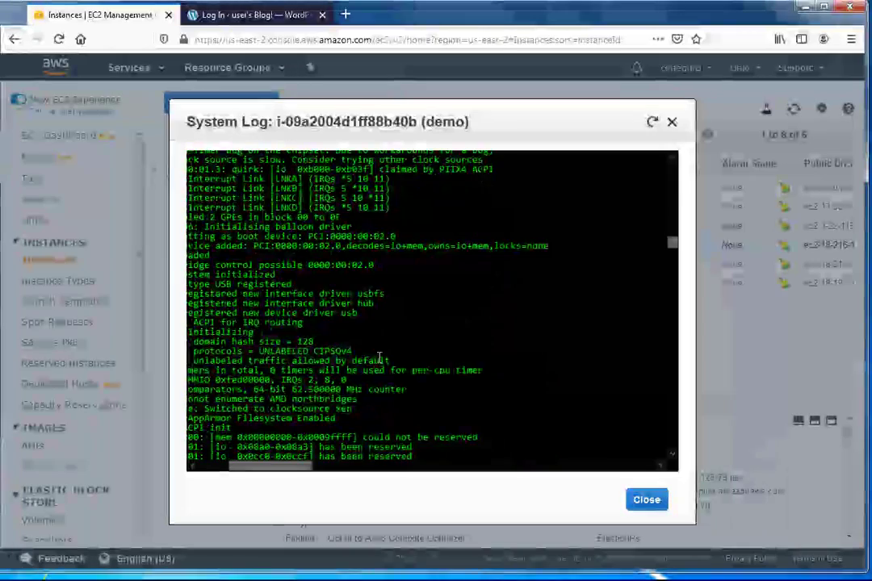
pyautogui.scroll(-15, 380, 365)
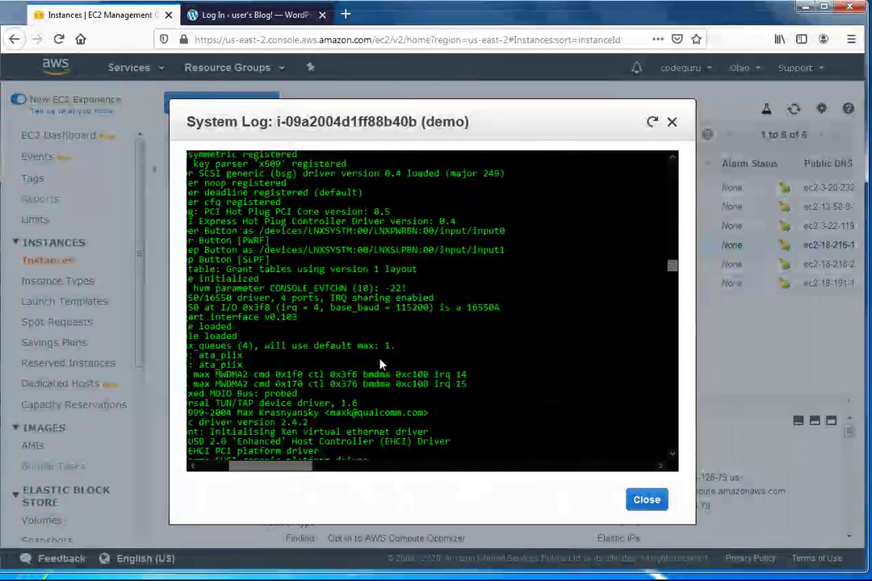
pyautogui.scroll(5, 380, 358)
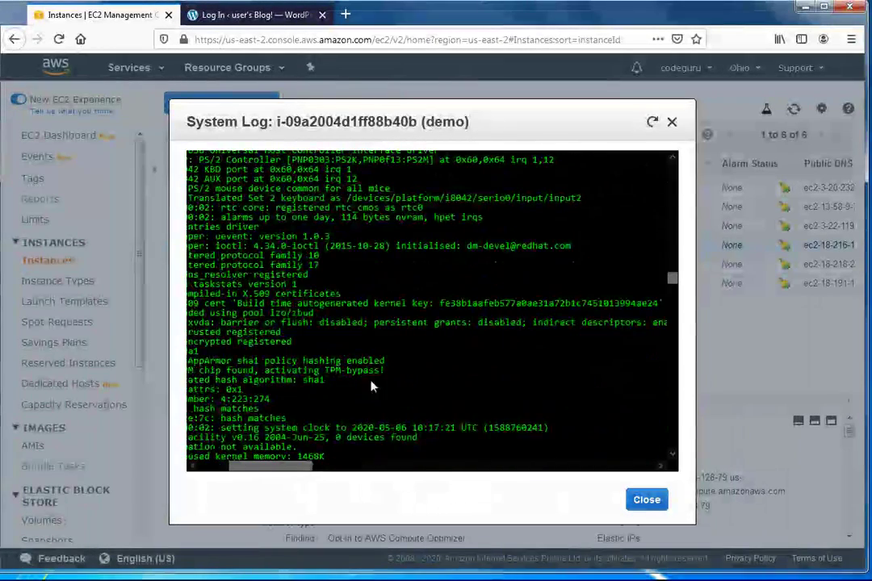
pyautogui.scroll(-12, 368, 362)
pyautogui.scroll(-15, 366, 364)
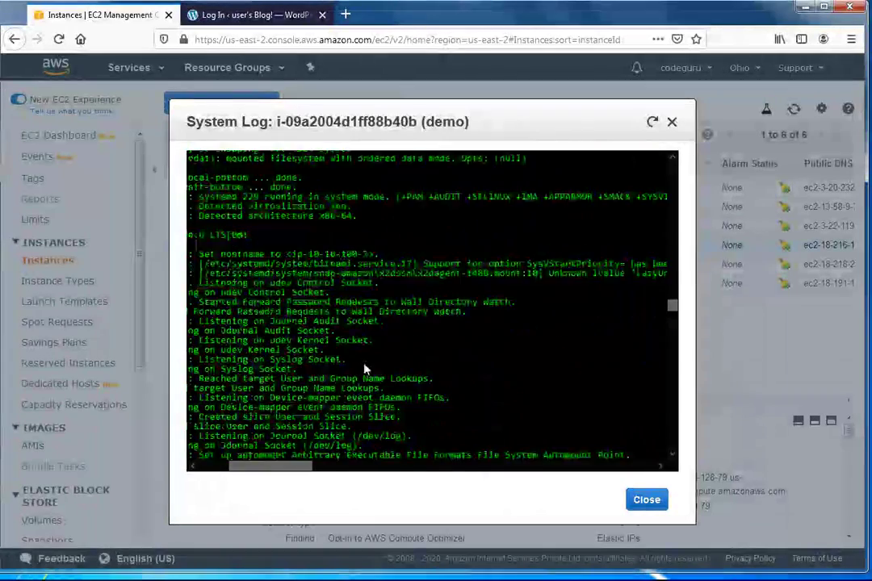
pyautogui.scroll(-15, 365, 365)
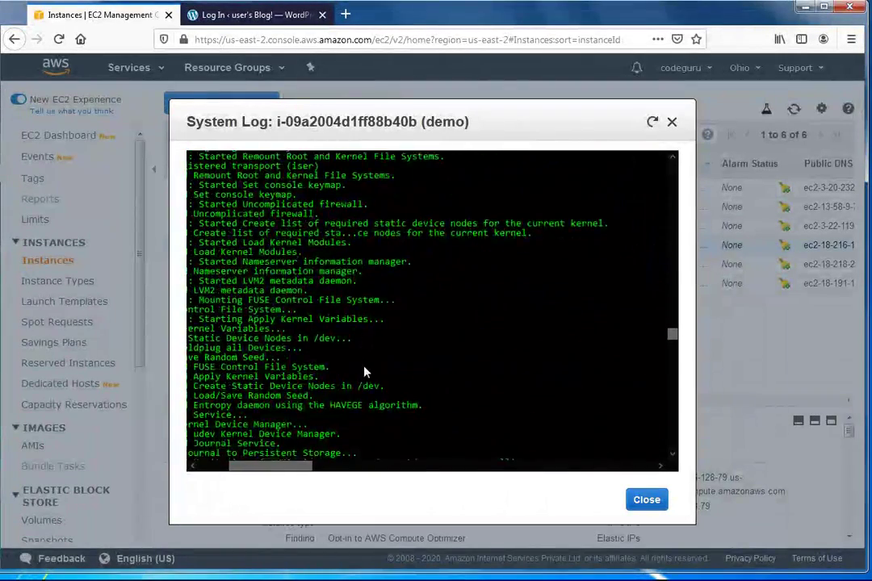
pyautogui.scroll(4, 364, 369)
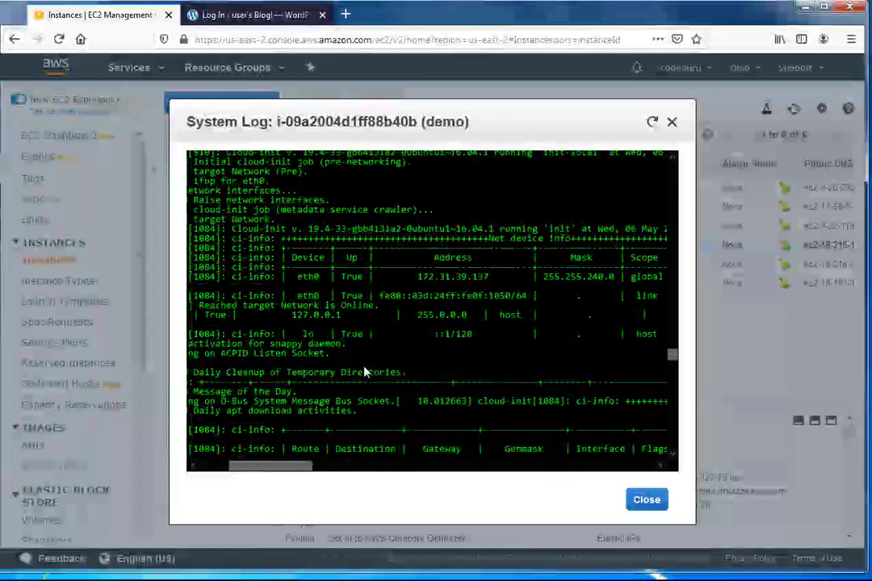
pyautogui.moveTo(291, 467); pyautogui.dragTo(315, 474)
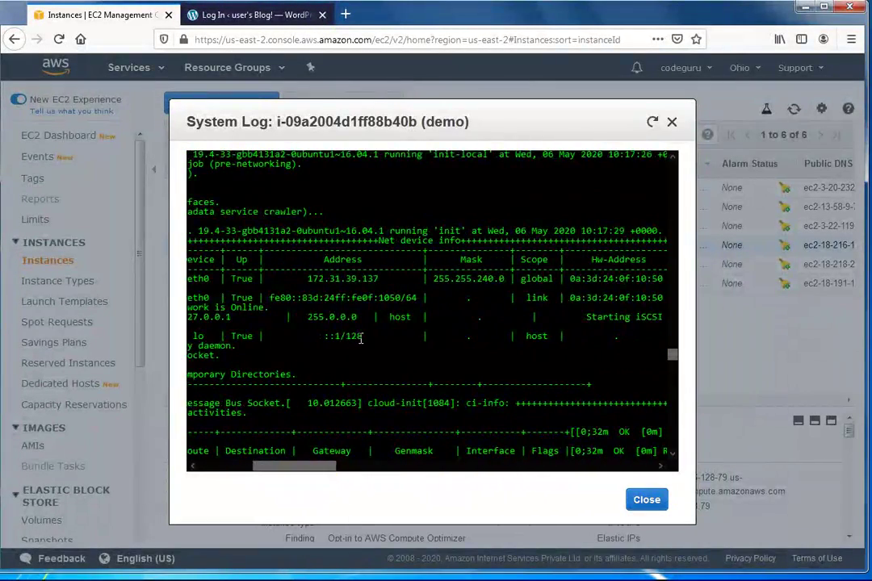
pyautogui.scroll(-10, 361, 347)
pyautogui.scroll(-2, 361, 350)
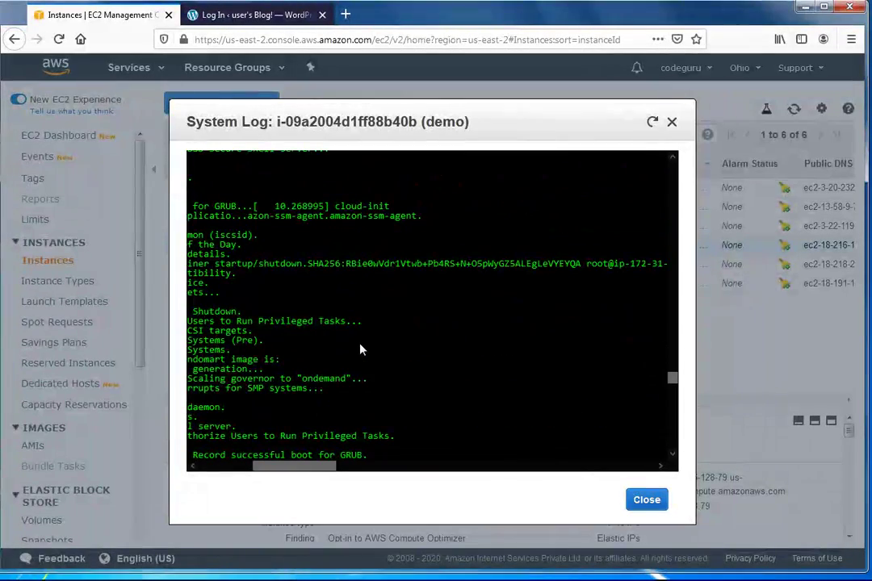
pyautogui.scroll(-10, 361, 351)
pyautogui.click(329, 473)
pyautogui.moveTo(329, 472); pyautogui.dragTo(307, 473)
pyautogui.scroll(-10, 341, 374)
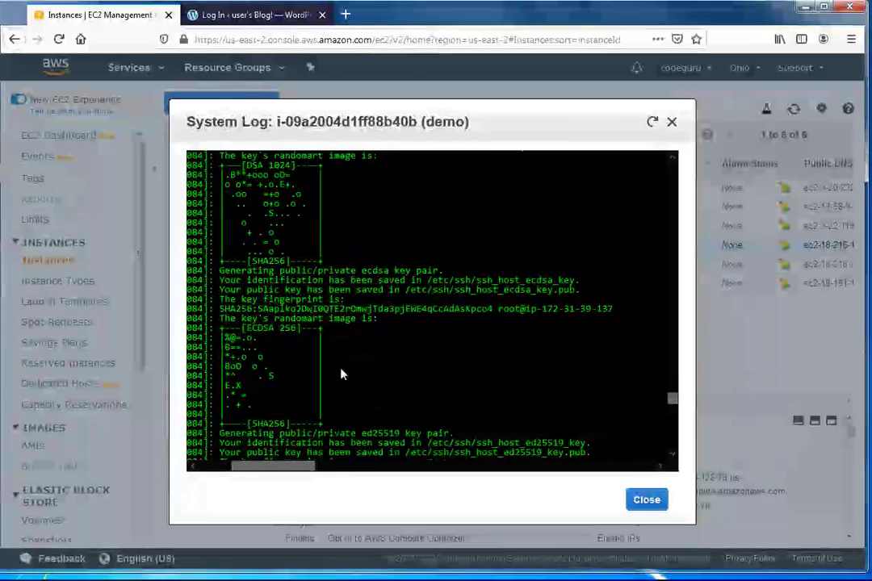
pyautogui.scroll(-5, 347, 371)
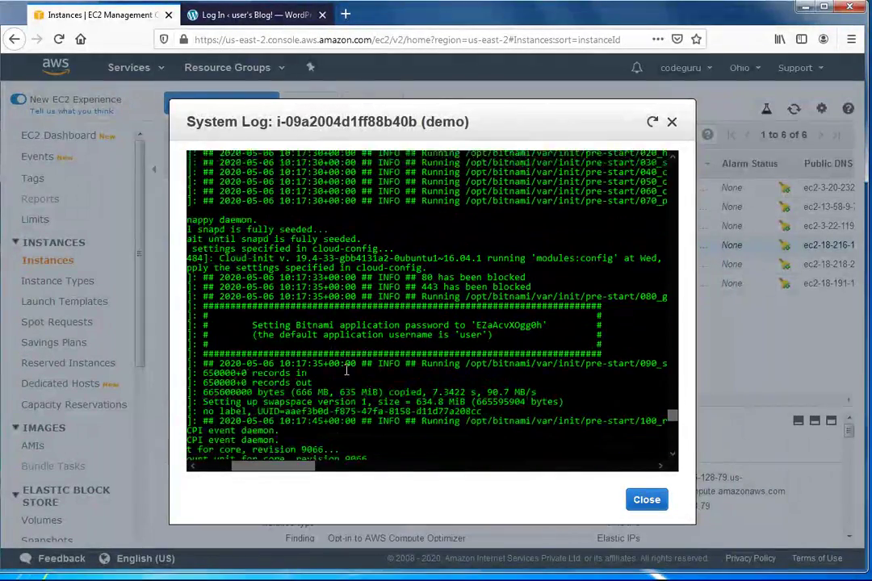
# - Copy the Bitnami application password from the credentials block in the system log
pyautogui.moveTo(530, 311); pyautogui.dragTo(476, 310)
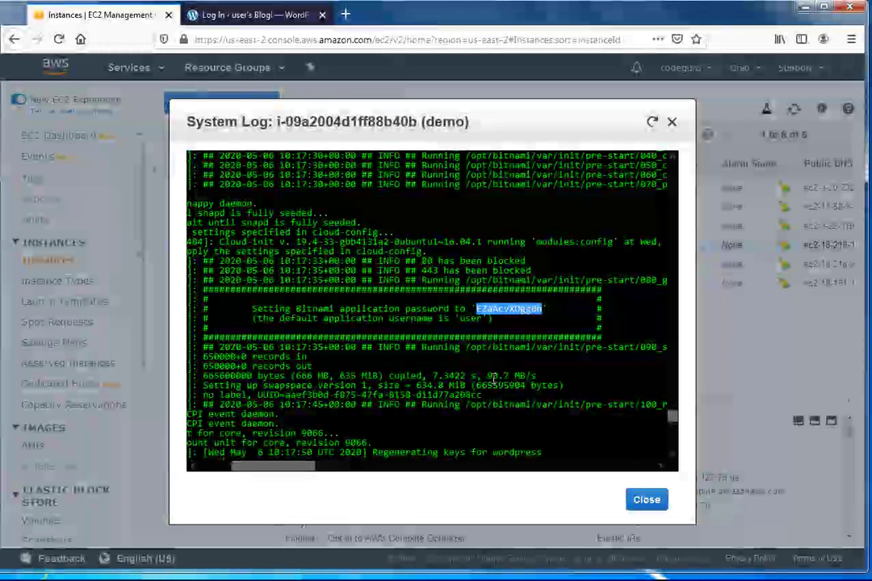
pyautogui.moveTo(253, 310); pyautogui.dragTo(539, 320)
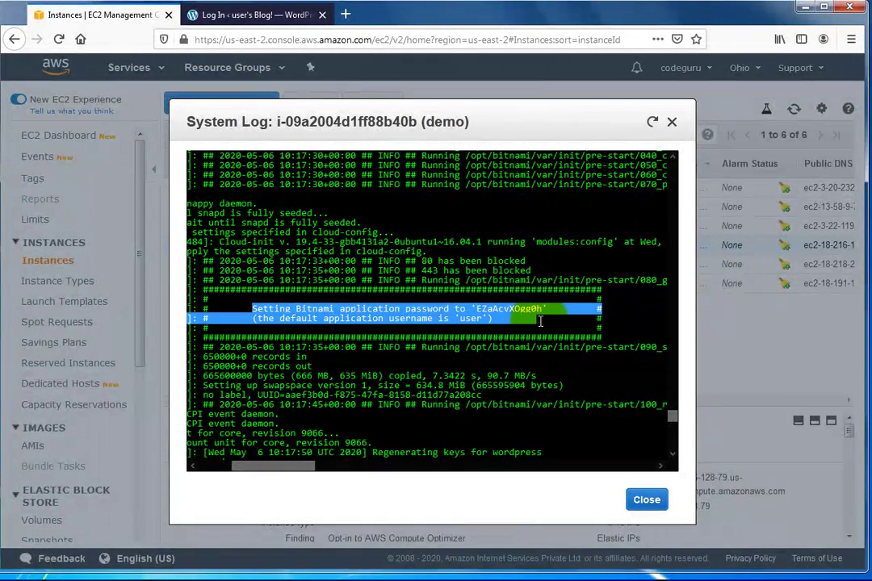
pyautogui.click(458, 319)
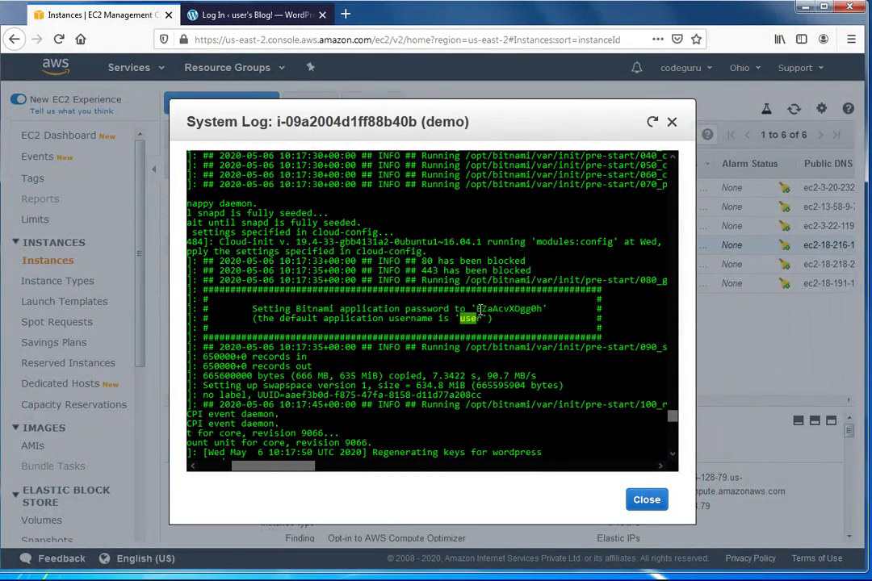
pyautogui.doubleClick(485, 309)
pyautogui.rightClick(524, 312)
pyautogui.click(553, 318)
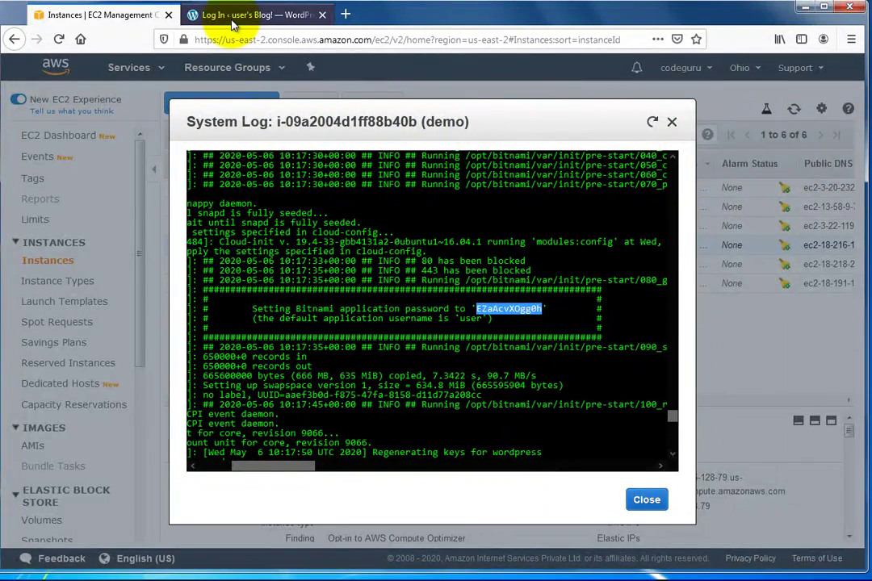
# - Log in to the WordPress admin with the username "user" and the copied application password, revealing the password before submitting
pyautogui.click(232, 23)
pyautogui.click(431, 243)
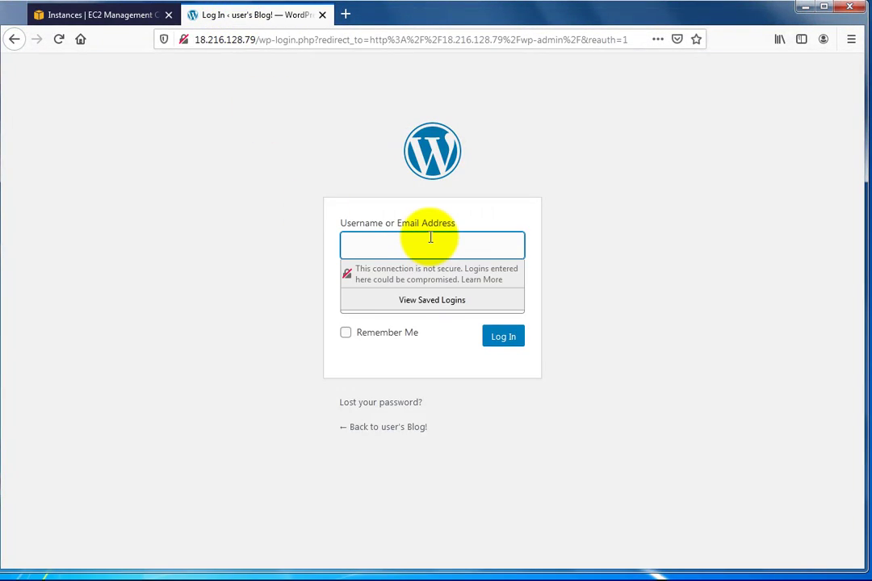
pyautogui.press('Tab')
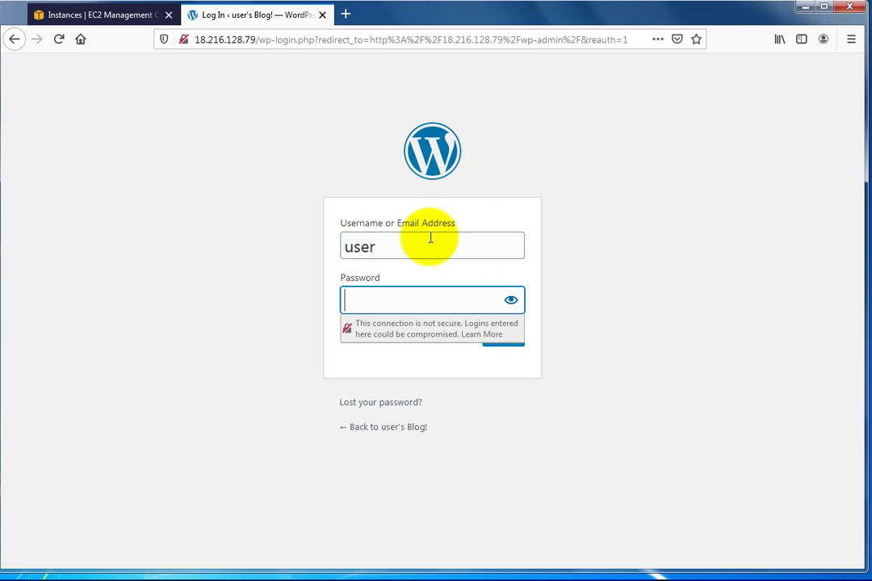
pyautogui.hotkey('ctrl', 'v')
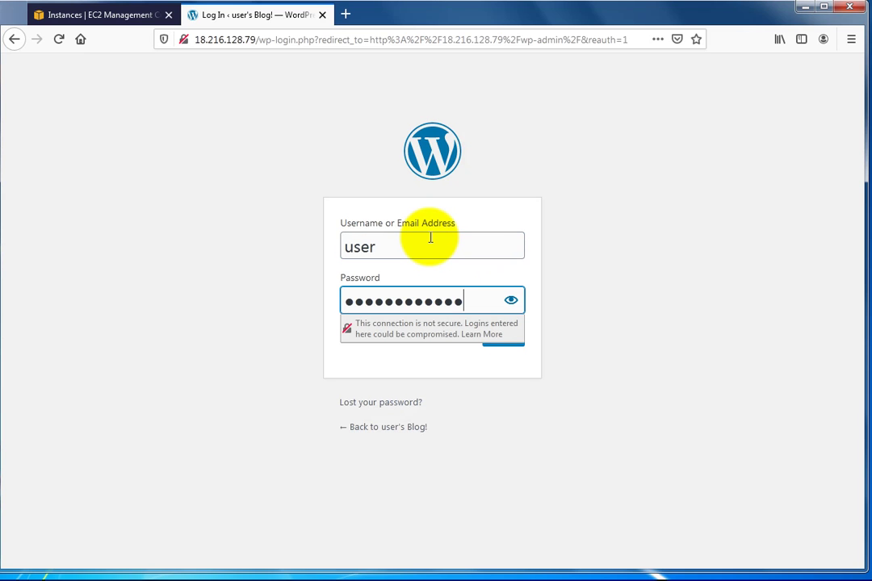
pyautogui.click(511, 300)
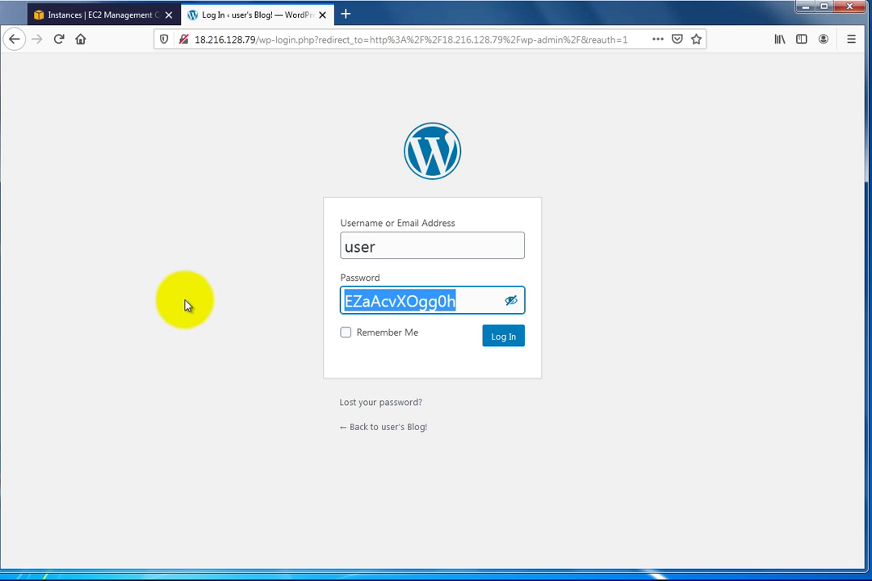
pyautogui.click(500, 338)
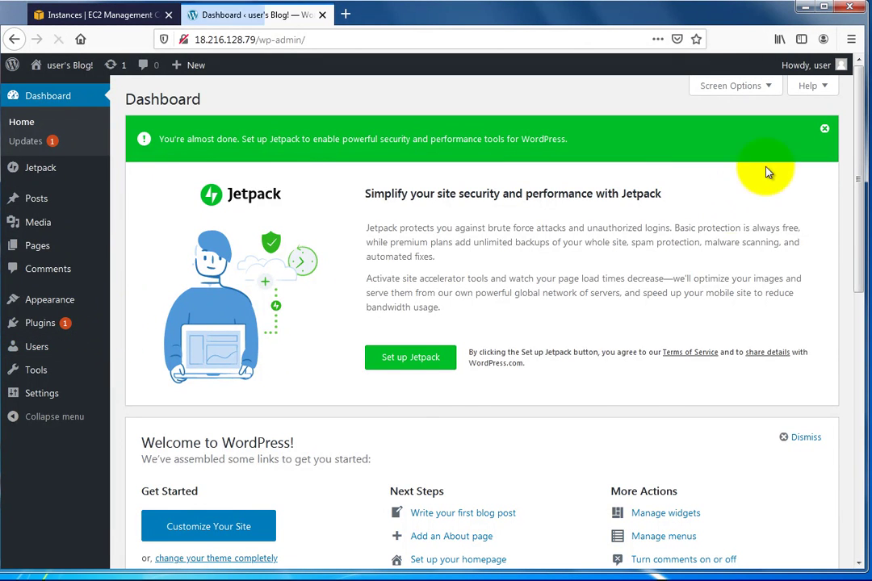
# - Dismiss the WordPress welcome panel and the Jetpack setup banner on the dashboard
pyautogui.click(798, 142)
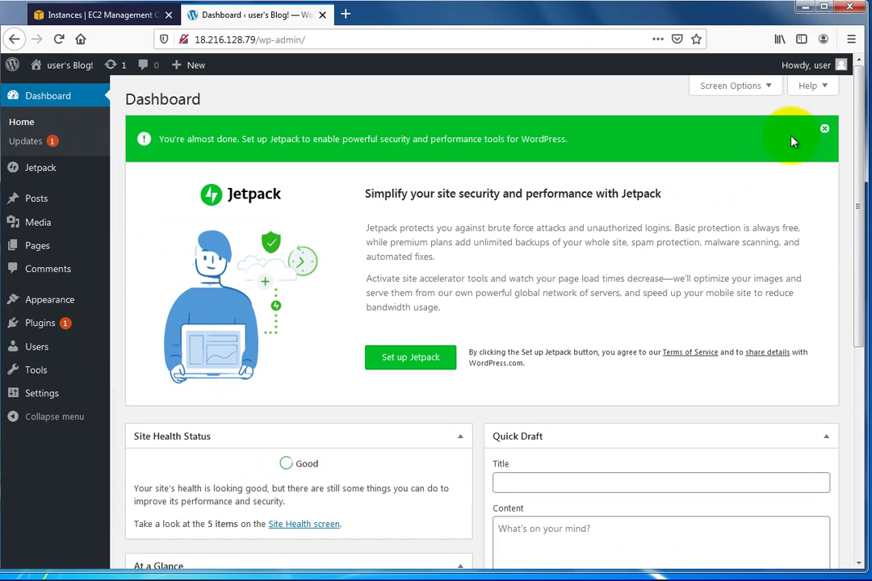
pyautogui.click(824, 131)
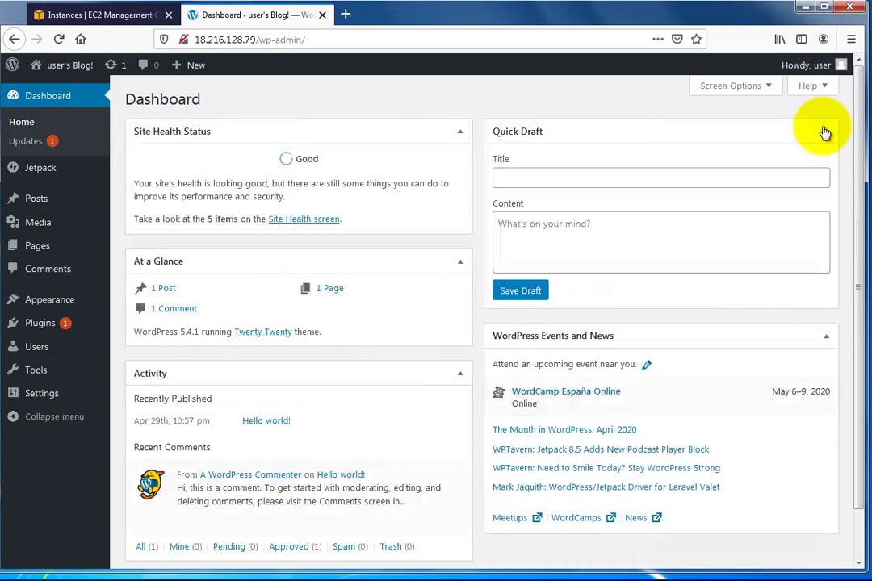
# - Open the blog's public front page in a new browser tab and switch to it
pyautogui.moveTo(72, 73)
pyautogui.rightClick(73, 91)
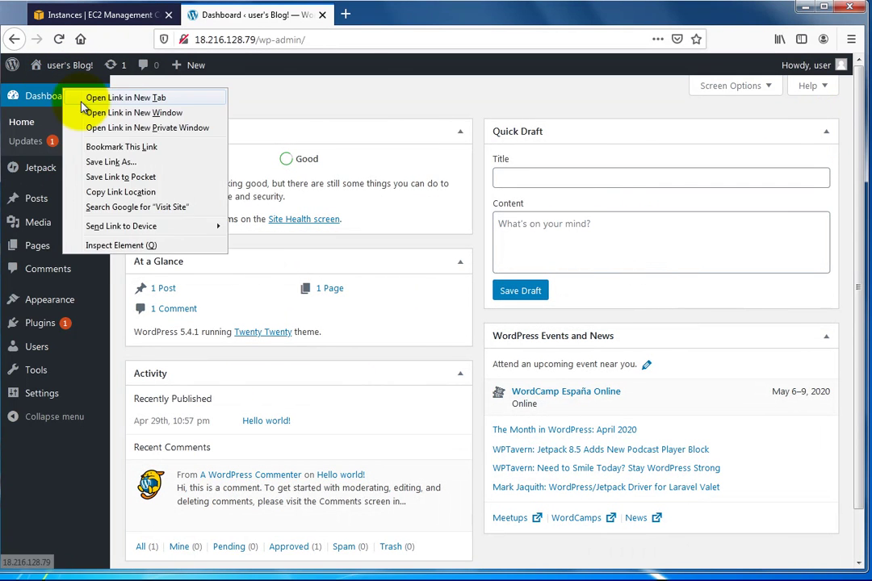
pyautogui.click(105, 94)
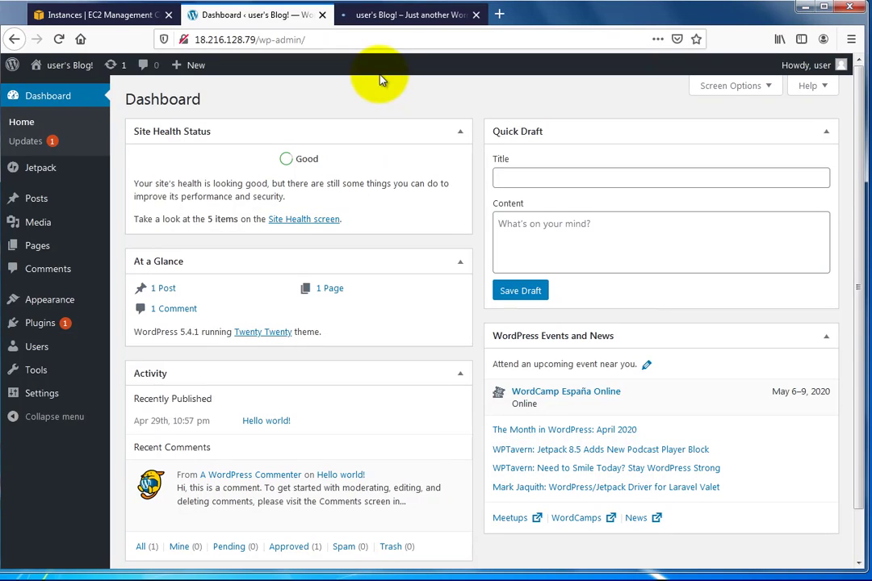
pyautogui.click(378, 16)
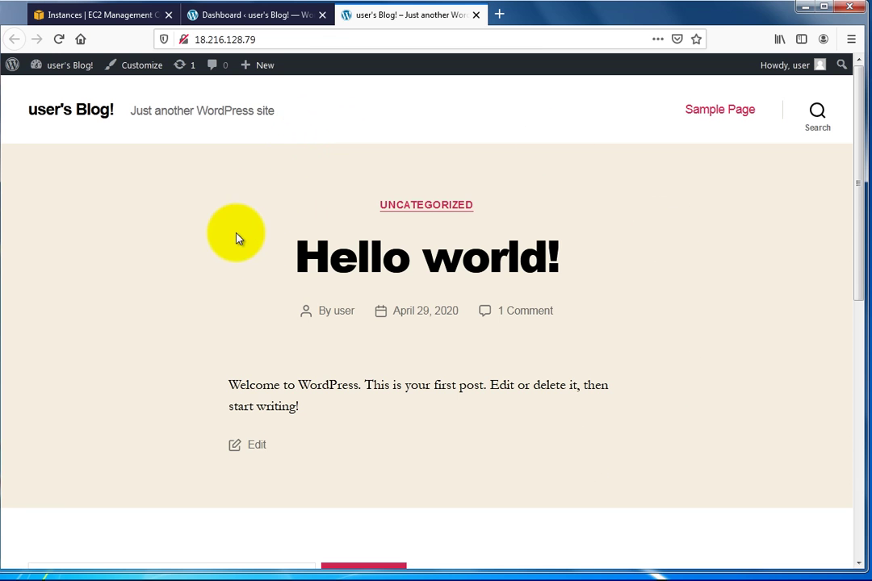
# - Look through the blog's front page down to its footer and return to the admin dashboard
pyautogui.scroll(-6, 234, 237)
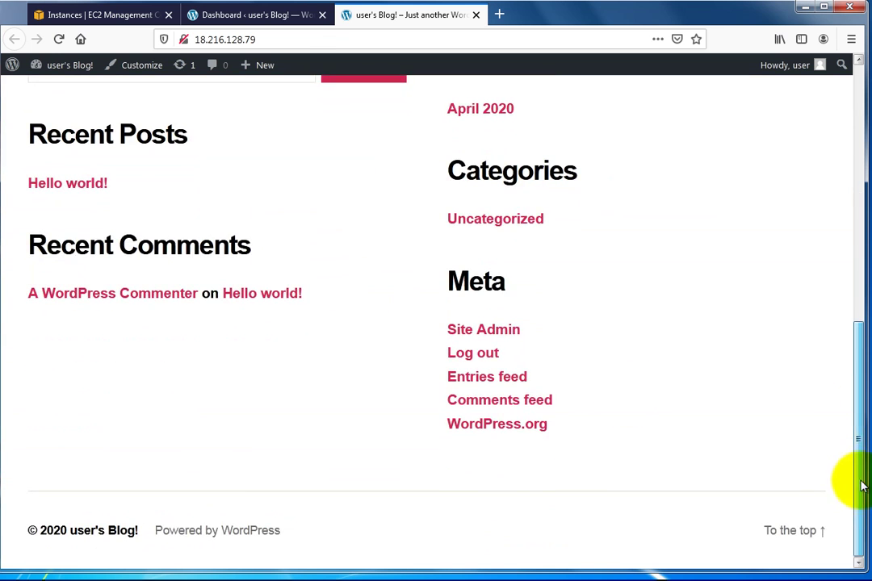
pyautogui.moveTo(857, 483); pyautogui.dragTo(841, 269)
pyautogui.click(272, 13)
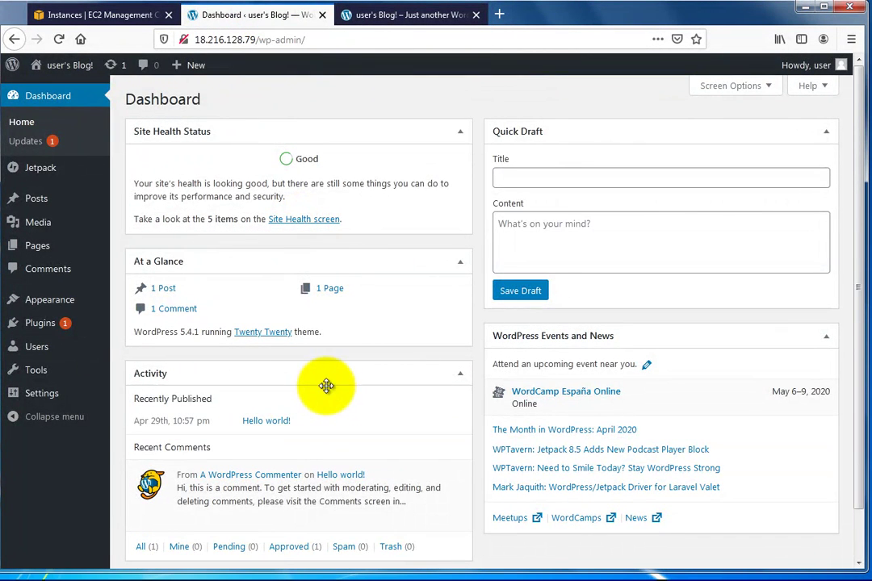
pyautogui.click(402, 24)
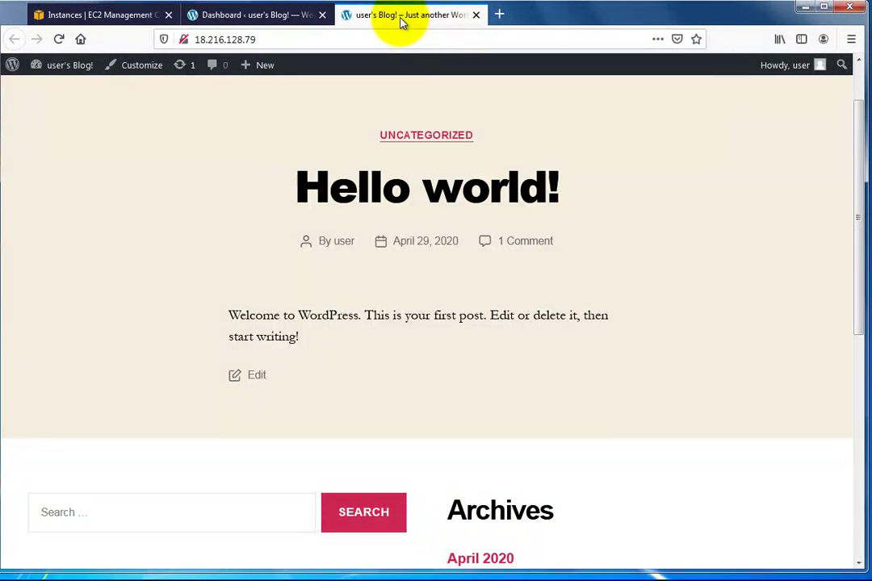
pyautogui.click(222, 14)
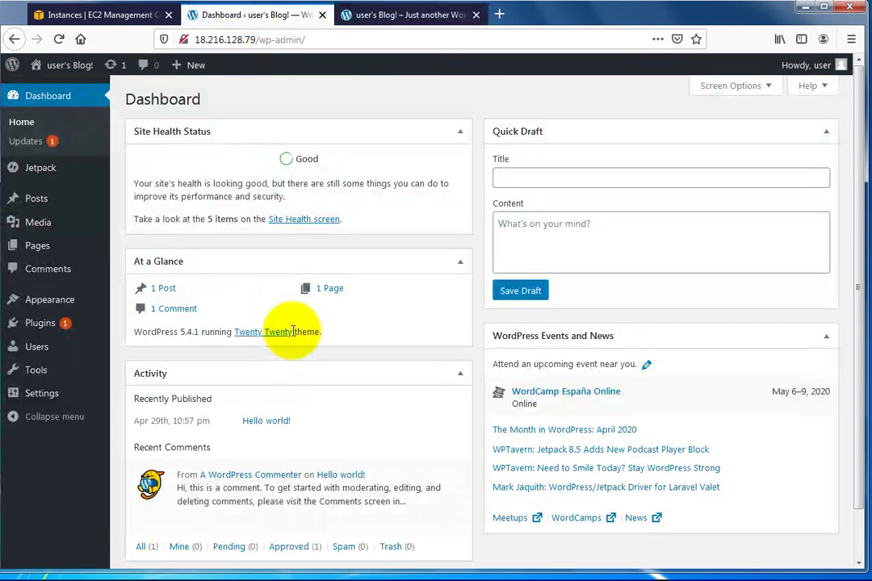